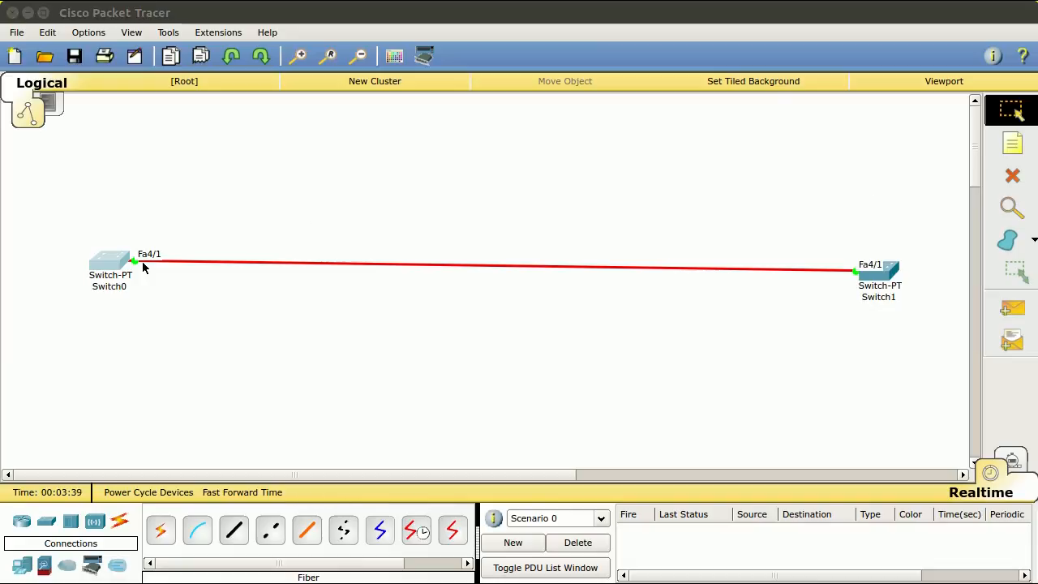
Select Switch0 in the Logical workspace to bring up its CLI console.
{"action": "left_click", "coordinate": [103, 262]}
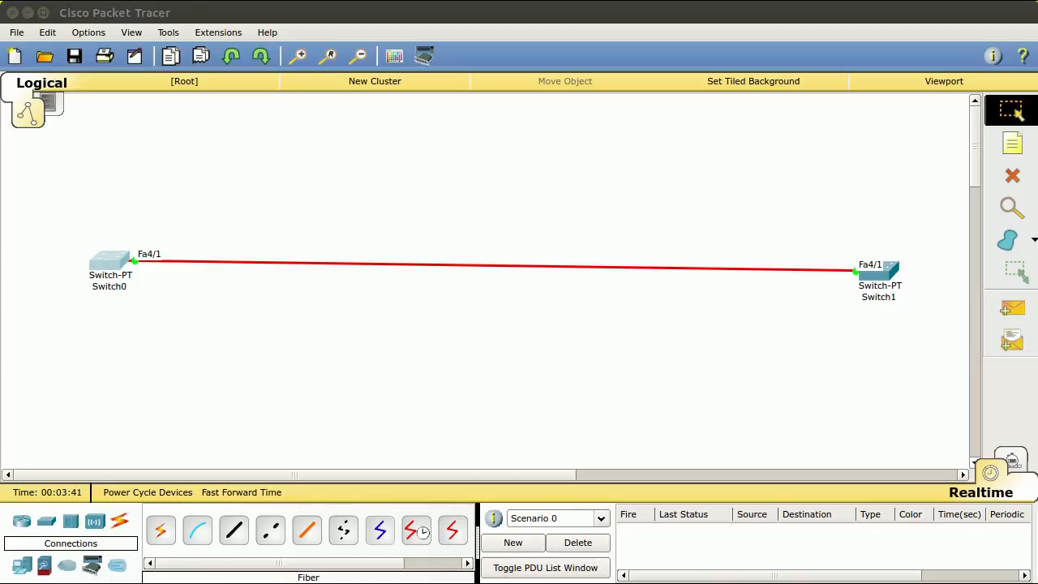
On Switch0, enter privileged mode and run show vlan.
{"action": "left_click_drag", "start_coordinate": [868, 97], "coordinate": [501, 115]}
{"action": "key", "text": "Return"}
{"action": "key", "text": "Return"}
{"action": "type", "text": "en"}
{"action": "key", "text": "Return"}
{"action": "type", "text": "show vl"}
{"action": "key", "text": "Tab"}
{"action": "key", "text": "Return"}
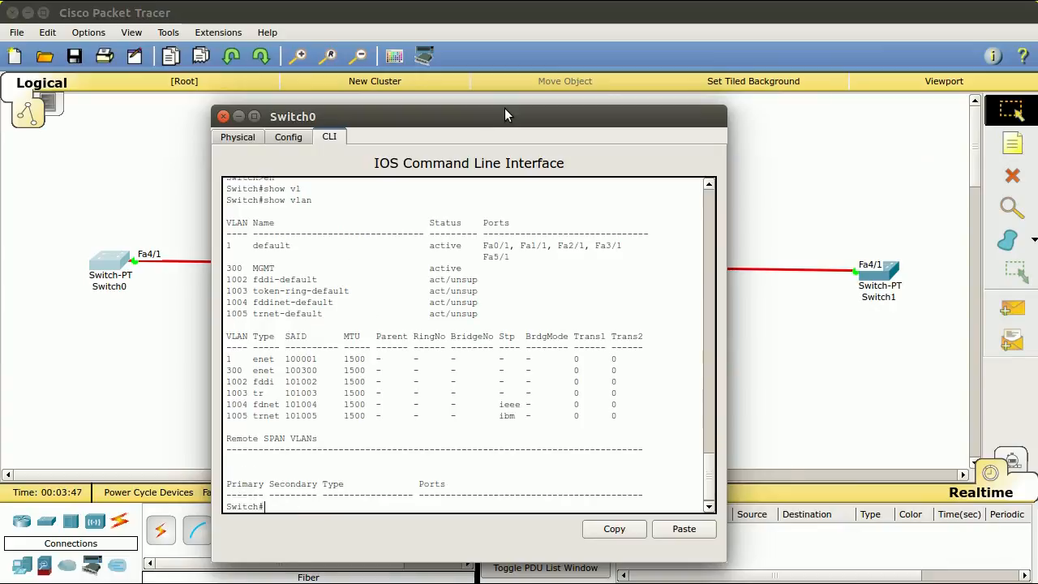
Run enable and show vlan on Switch1, then go back to Switch0's console.
{"action": "left_click", "coordinate": [876, 276]}
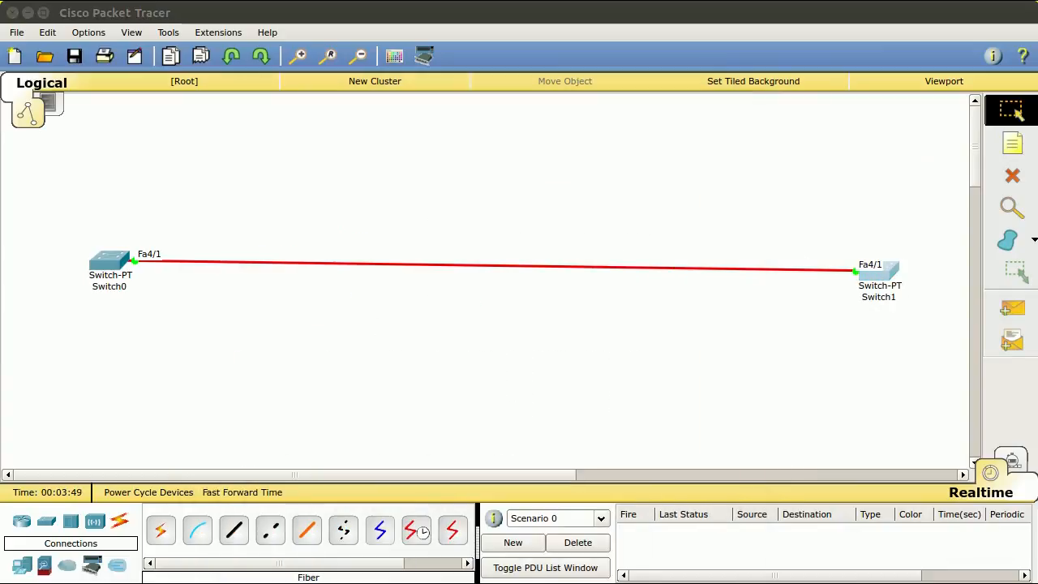
{"action": "left_click_drag", "start_coordinate": [551, 146], "coordinate": [625, 121]}
{"action": "left_click", "coordinate": [593, 222]}
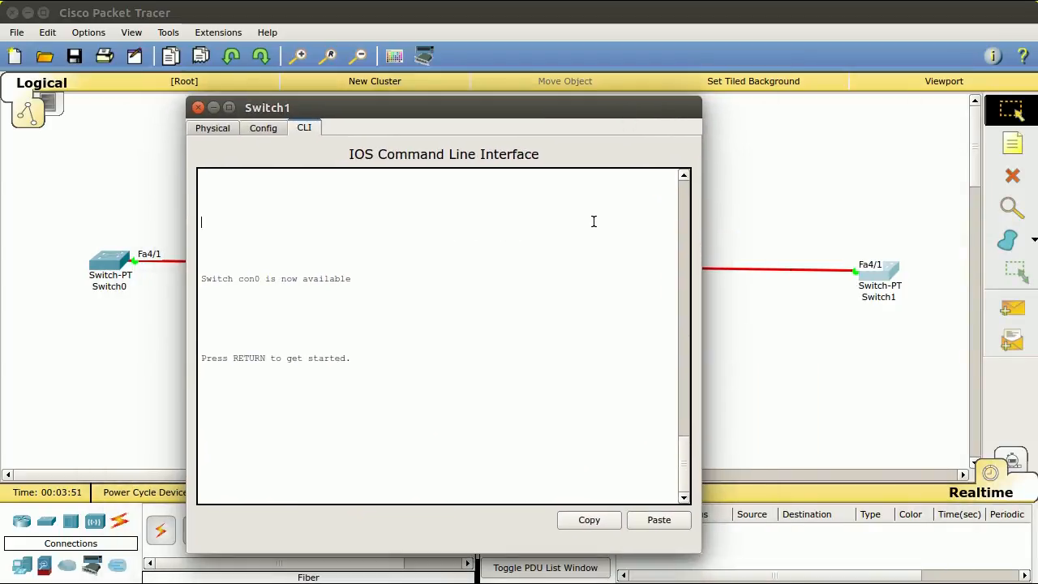
{"action": "key", "text": "Return"}
{"action": "key", "text": "Return"}
{"action": "type", "text": "en"}
{"action": "key", "text": "Return"}
{"action": "type", "text": "show vl"}
{"action": "key", "text": "Tab"}
{"action": "key", "text": "Return"}
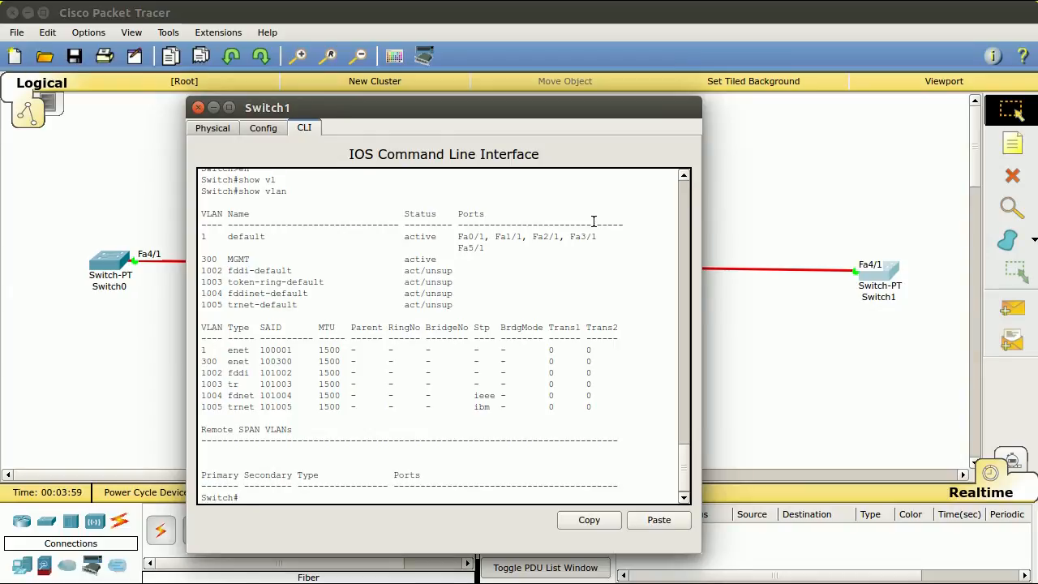
{"action": "left_click", "coordinate": [108, 259]}
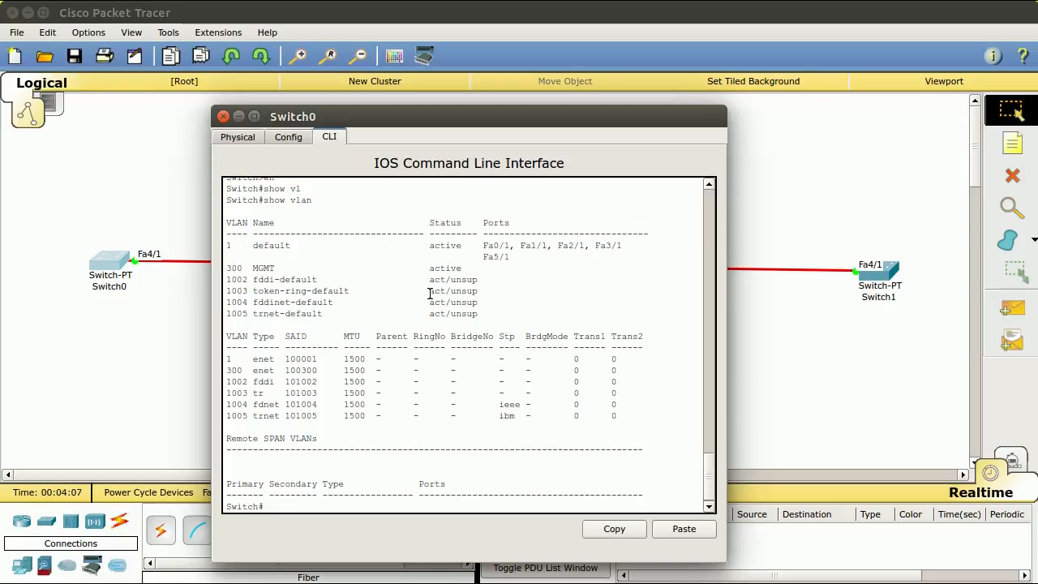
Run show vtp status on Switch0, mark its Server mode, then open Switch1's console.
{"action": "type", "text": "show vtp status"}
{"action": "key", "text": "Return"}
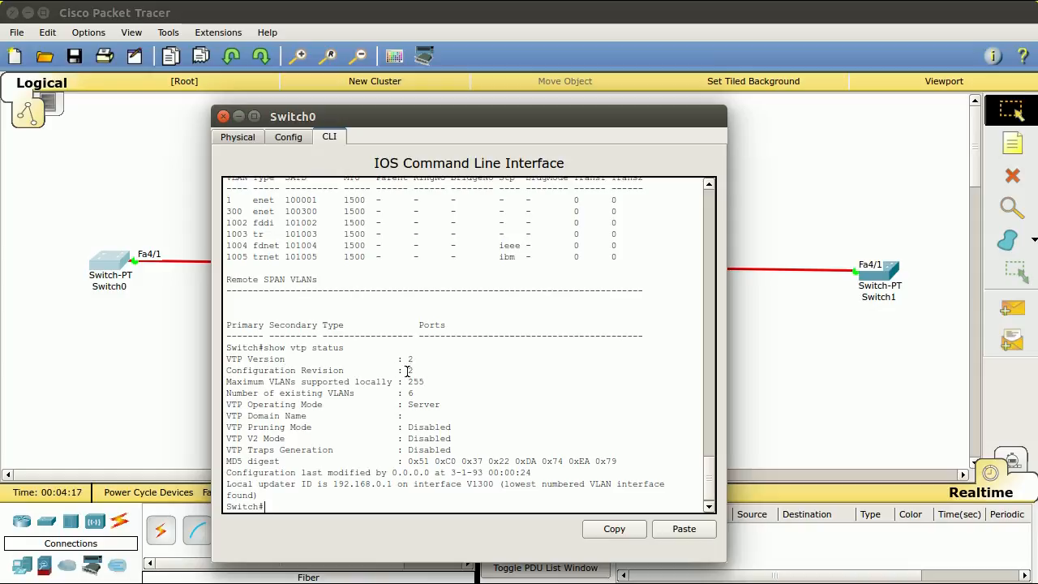
{"action": "left_click_drag", "start_coordinate": [409, 404], "coordinate": [434, 403]}
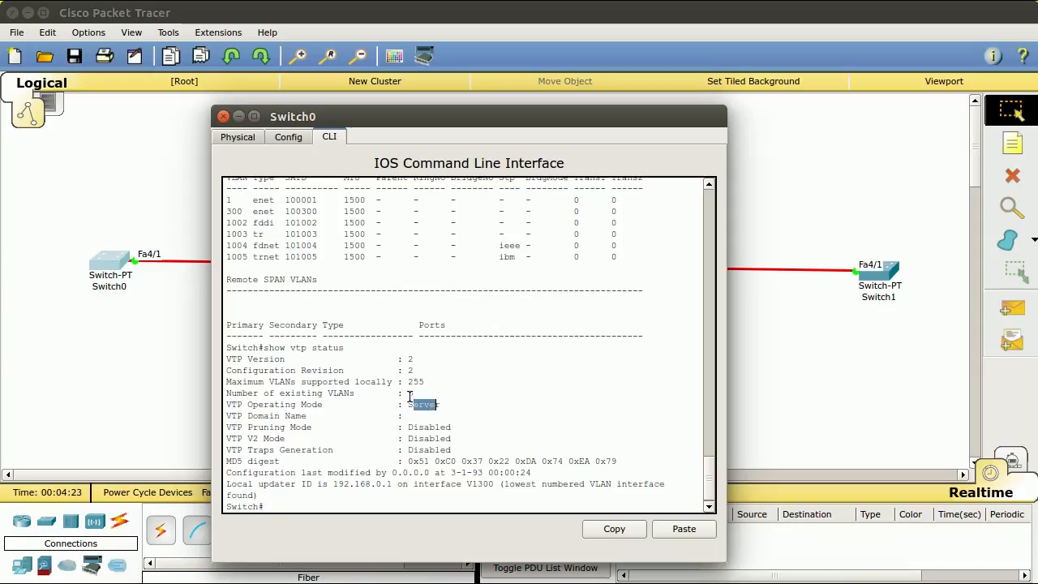
{"action": "left_click", "coordinate": [420, 416]}
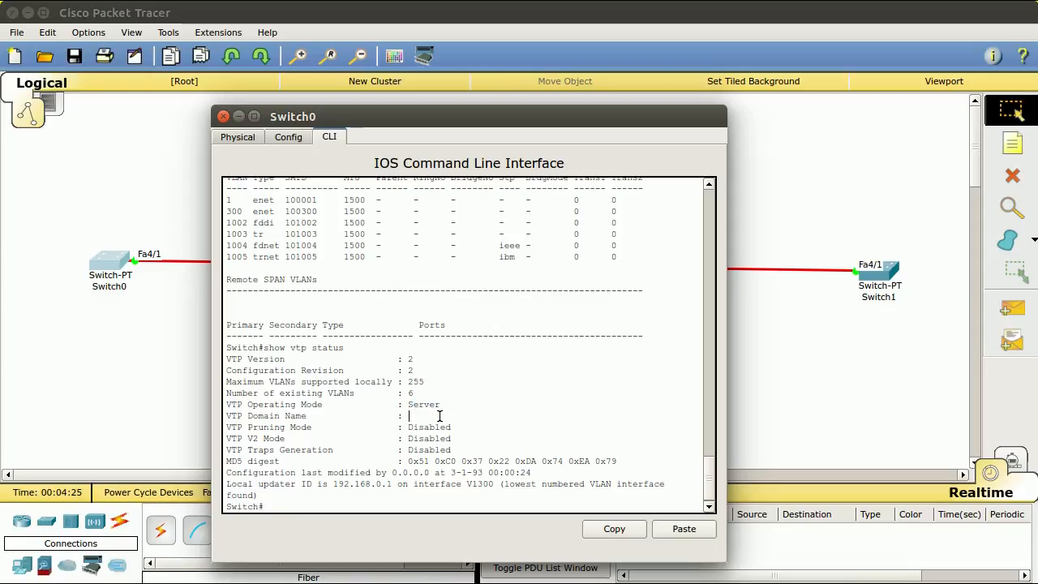
{"action": "left_click", "coordinate": [876, 288]}
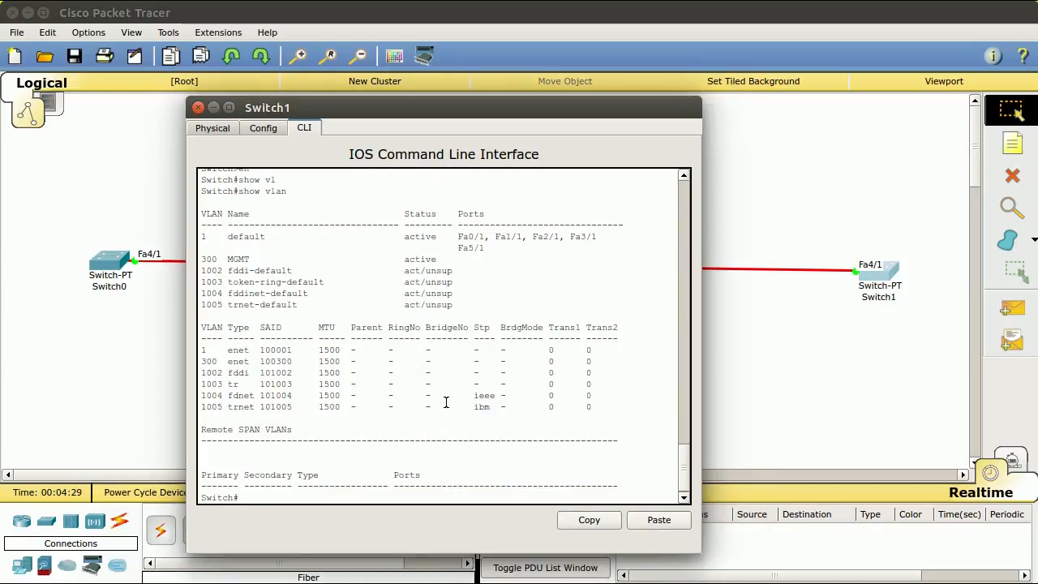
Run show vtp status on Switch1, showing Server mode, revision 2, and no domain name.
{"action": "type", "text": "show vtp"}
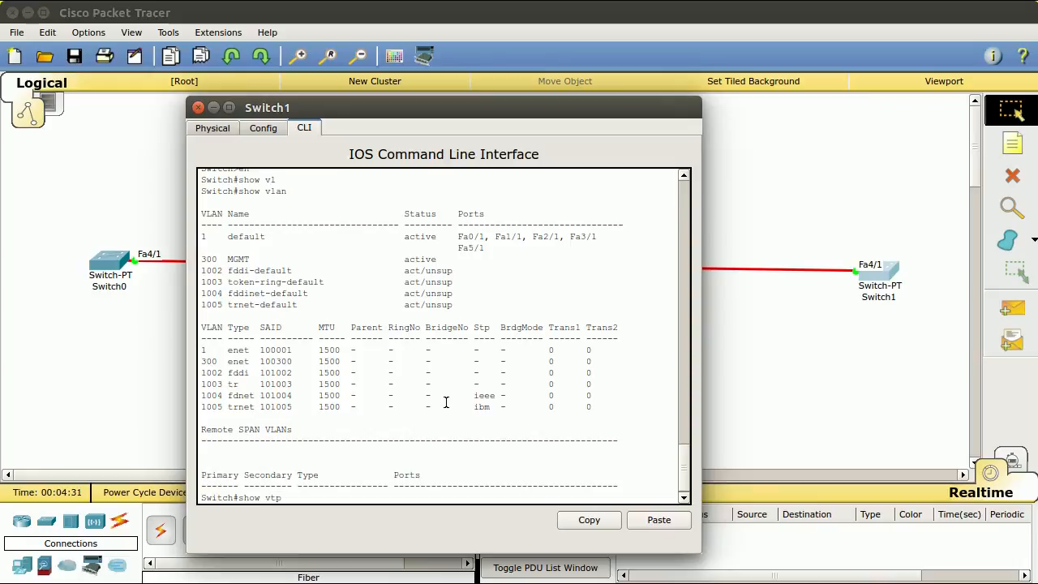
{"action": "type", "text": " status"}
{"action": "key", "text": "Return"}
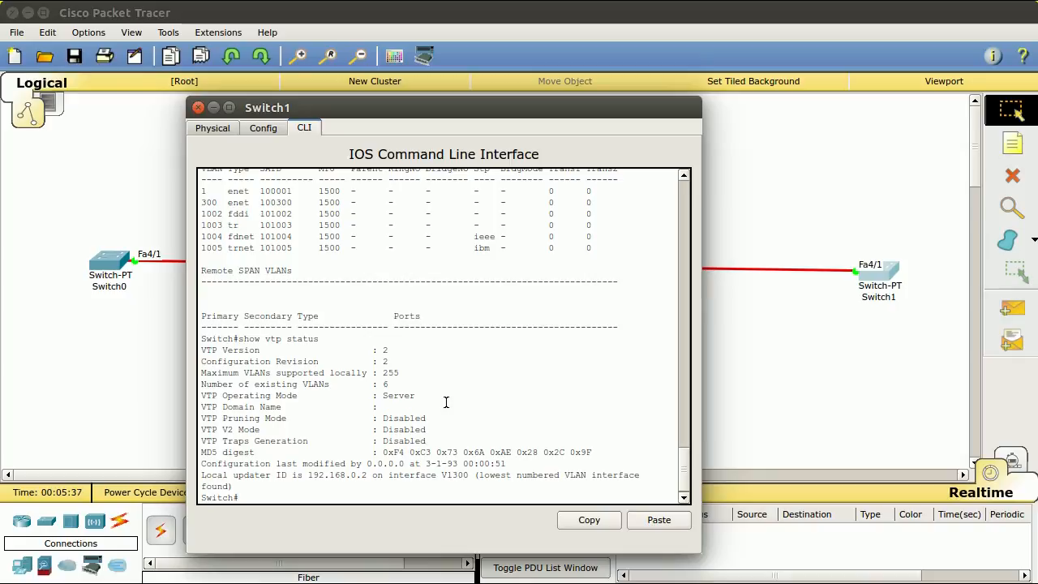
Set Switch1's VTP mode to transparent in configuration mode.
{"action": "type", "text": "conf t"}
{"action": "key", "text": "Return"}
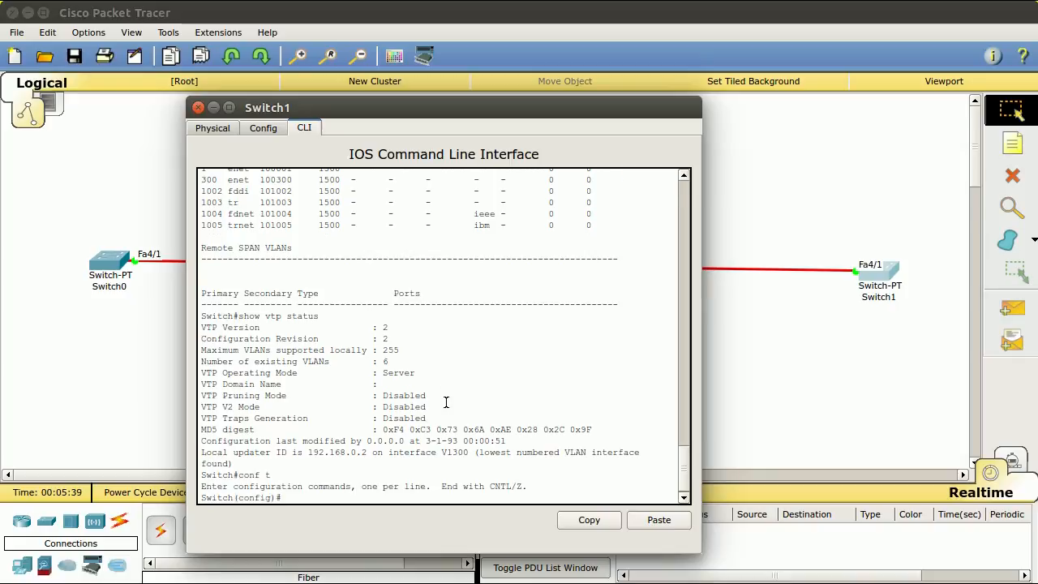
{"action": "type", "text": "vt"}
{"action": "key", "text": "Tab"}
{"action": "type", "text": "mo"}
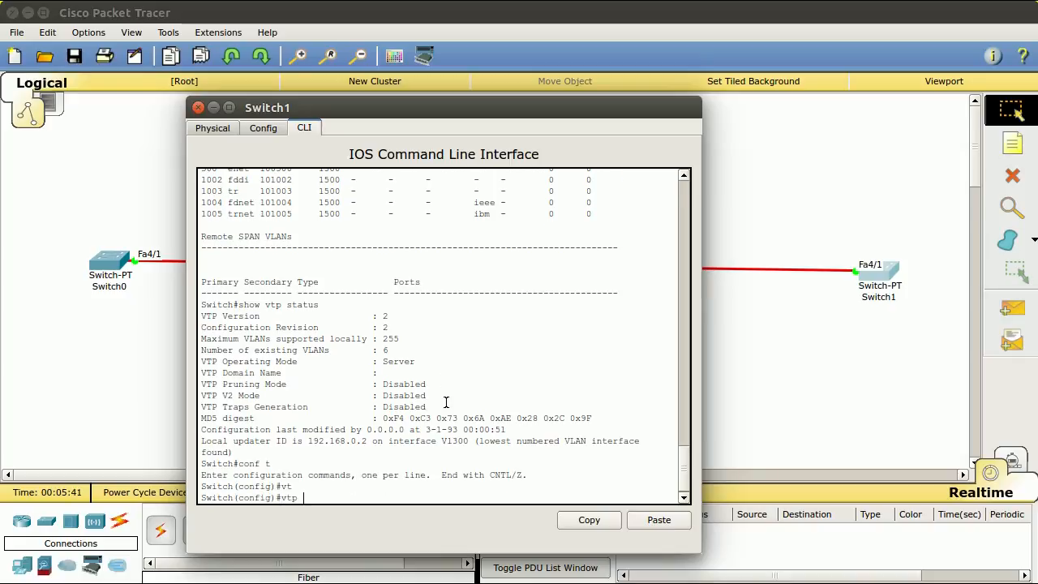
{"action": "key", "text": "Tab"}
{"action": "type", "text": "tr"}
{"action": "key", "text": "Tab"}
{"action": "key", "text": "Return"}
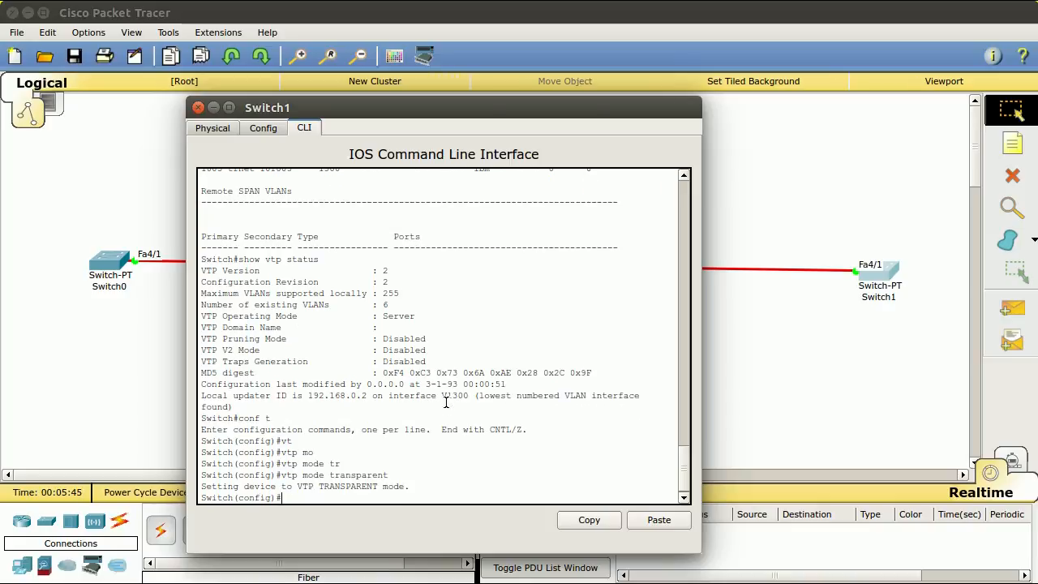
Recheck Switch1's VTP status for revision 0, then return to Switch0's console.
{"action": "key", "text": "ctrl+z"}
{"action": "type", "text": "show vtp status"}
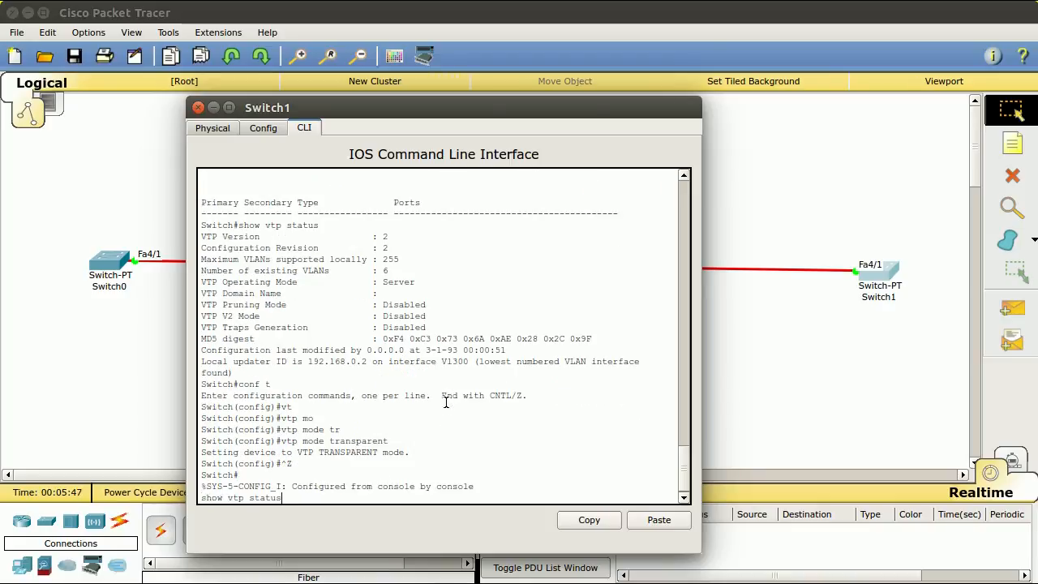
{"action": "key", "text": "Return"}
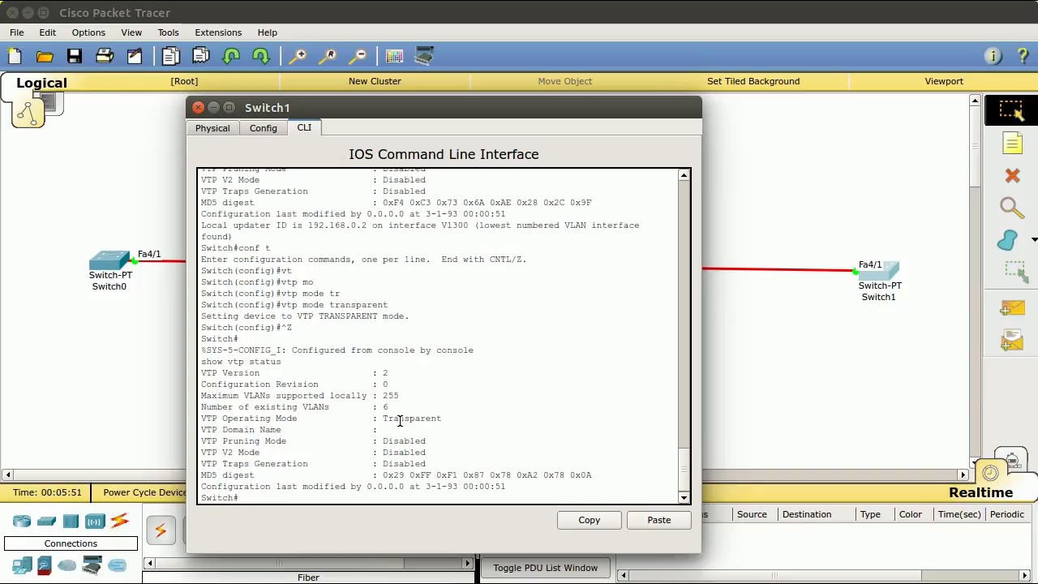
{"action": "left_click", "coordinate": [111, 256]}
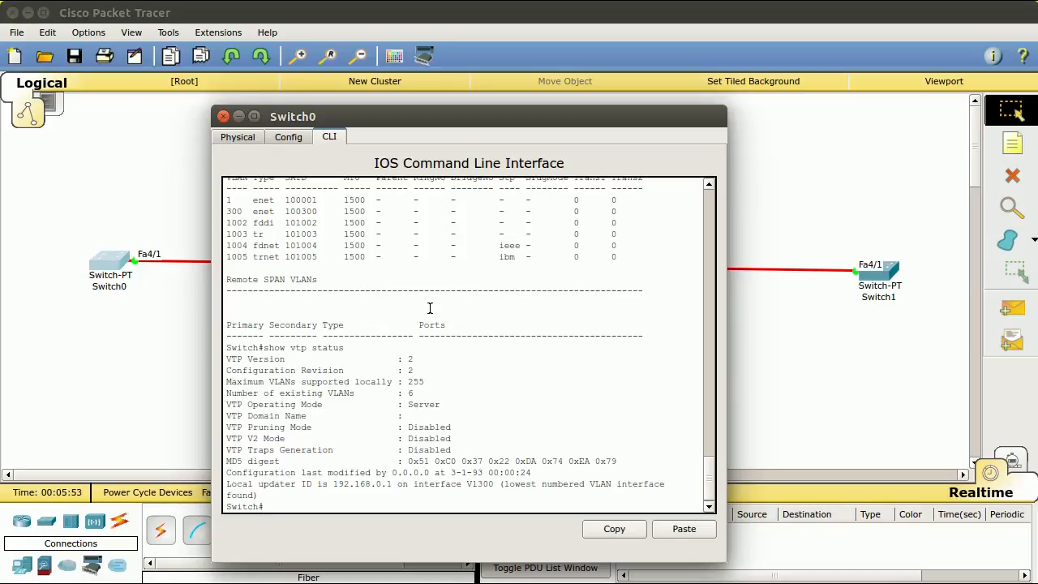
On Switch0, create VLAN 302 named V302.
{"action": "type", "text": "conf t"}
{"action": "key", "text": "Return"}
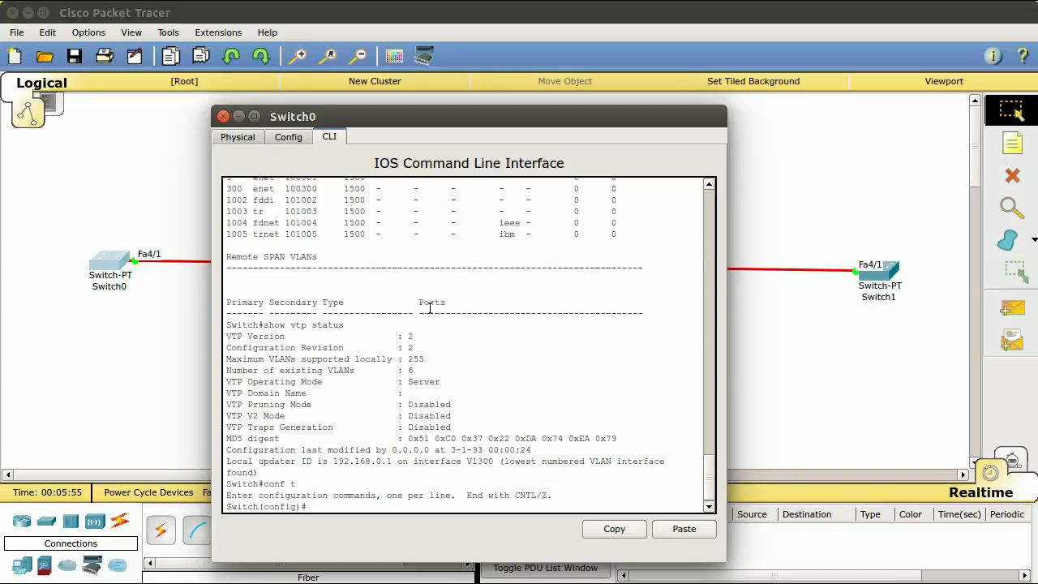
{"action": "type", "text": "vl"}
{"action": "key", "text": "Tab"}
{"action": "type", "text": "302"}
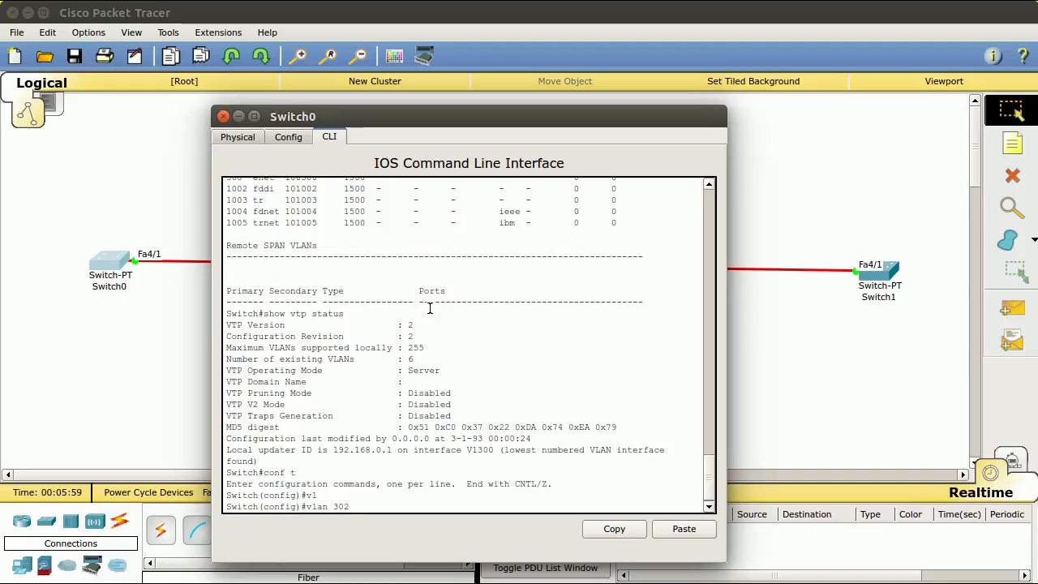
{"action": "key", "text": "Return"}
{"action": "type", "text": "mam"}
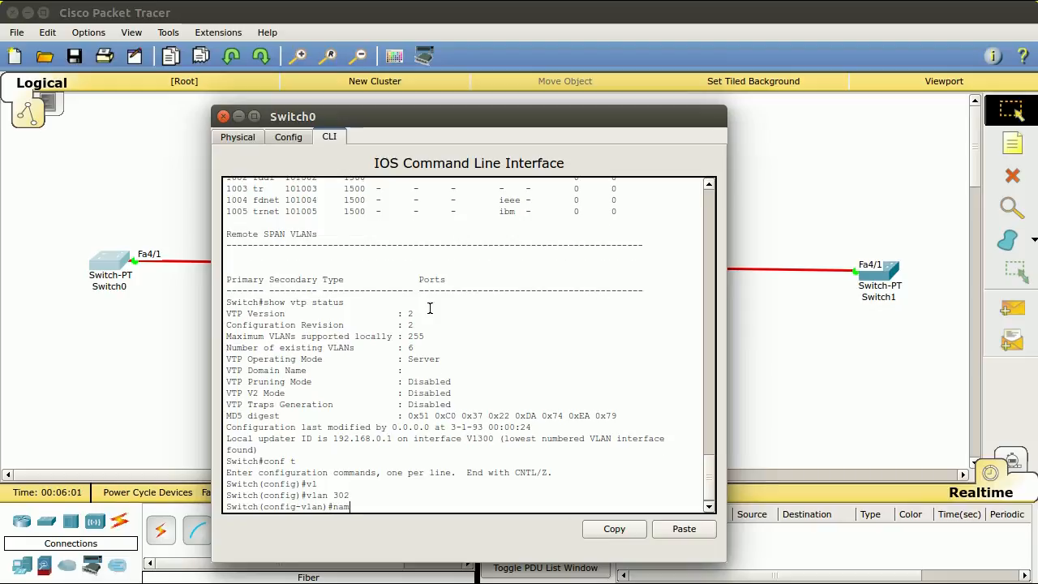
{"action": "key", "text": "Tab"}
{"action": "type", "text": "V302"}
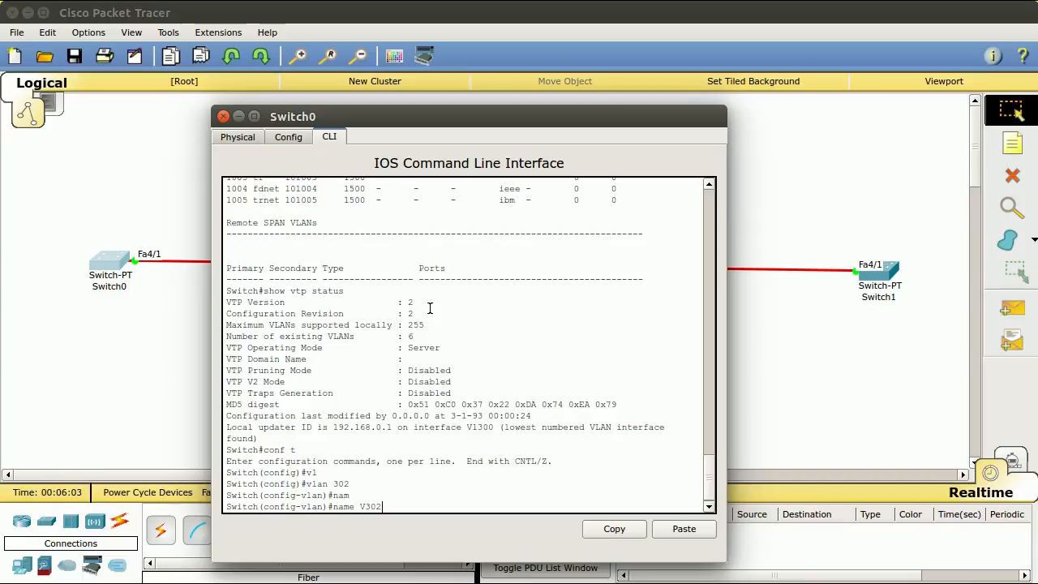
{"action": "key", "text": "Return"}
{"action": "type", "text": "exit"}
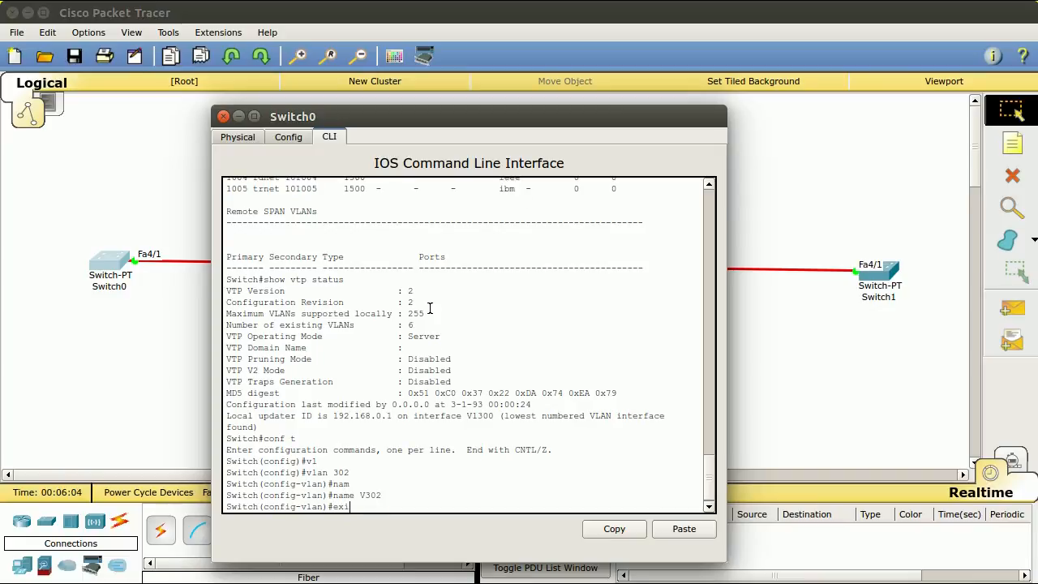
{"action": "key", "text": "Return"}
Create VLAN 303 named V303 by editing recalled commands.
{"action": "key", "text": "Up"}
{"action": "key", "text": "Up"}
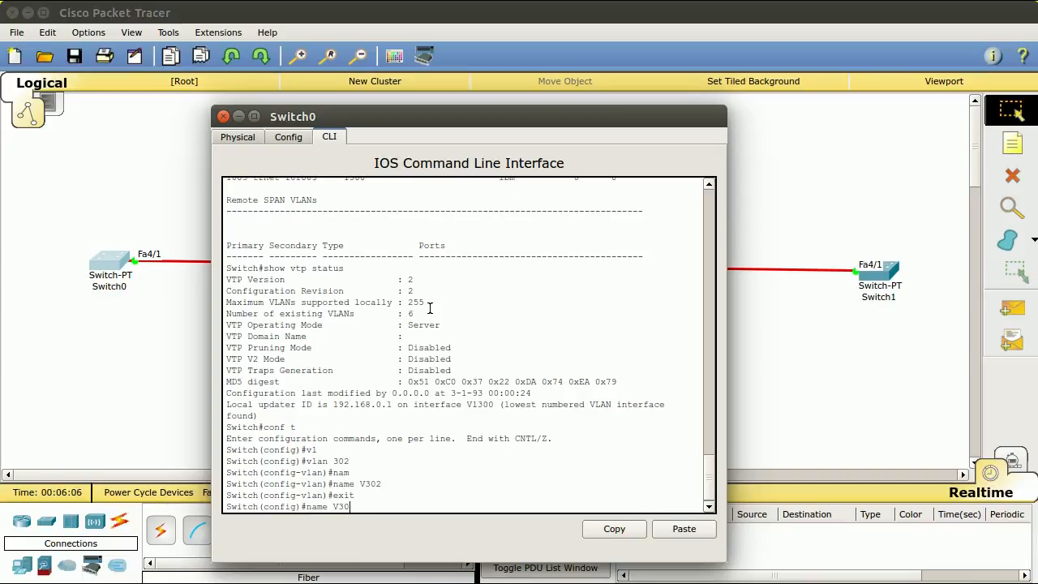
{"action": "key", "text": "Up"}
{"action": "key", "text": "BackSpace"}
{"action": "type", "text": "3"}
{"action": "key", "text": "Return"}
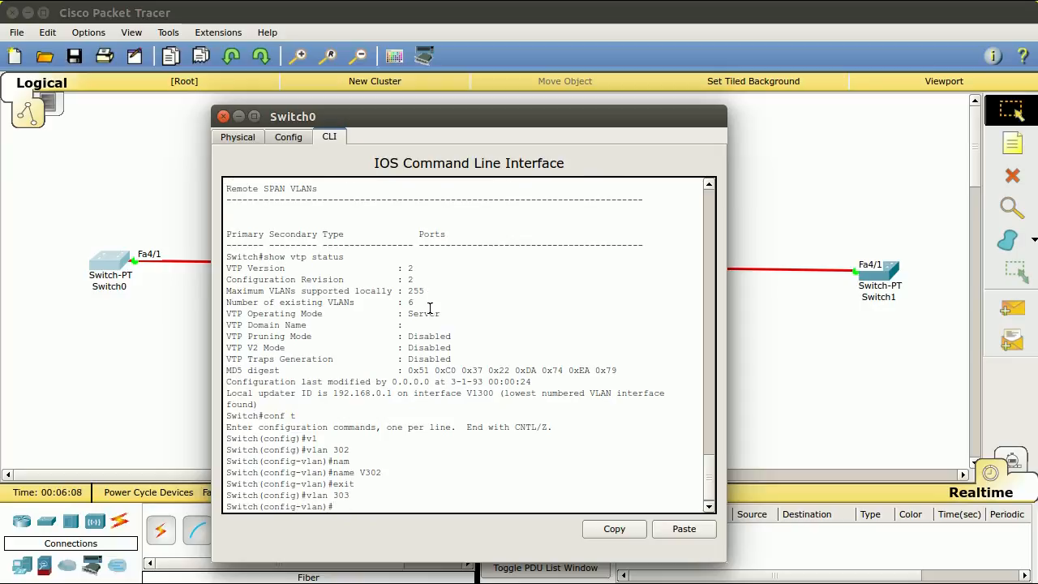
{"action": "key", "text": "Up"}
{"action": "key", "text": "Up"}
{"action": "key", "text": "Up"}
{"action": "key", "text": "BackSpace"}
{"action": "type", "text": "303"}
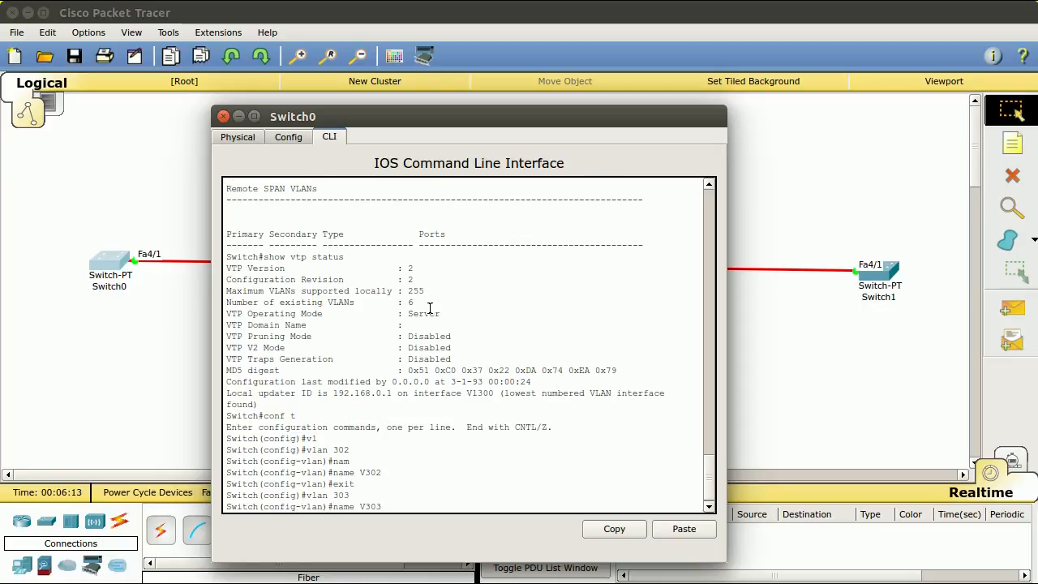
{"action": "key", "text": "Return"}
{"action": "type", "text": "exit"}
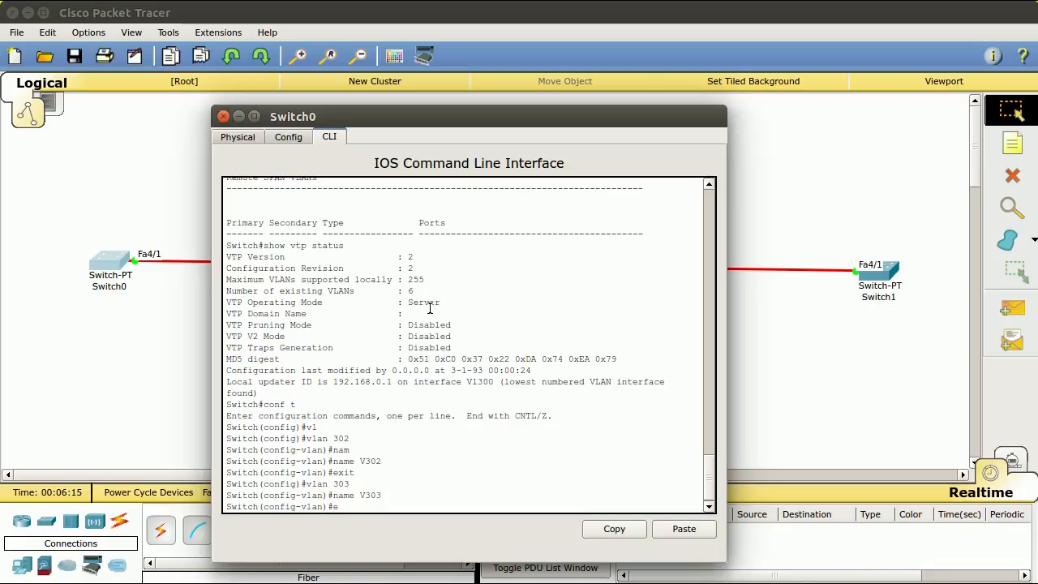
{"action": "key", "text": "Return"}
Create VLAN 500 named V500 and leave configuration mode.
{"action": "key", "text": "Up"}
{"action": "key", "text": "Up"}
{"action": "key", "text": "Up"}
{"action": "key", "text": "BackSpace"}
{"action": "type", "text": "00"}
{"action": "key", "text": "Return"}
{"action": "type", "text": "exit"}
{"action": "key", "text": "Up"}
{"action": "key", "text": "Up"}
{"action": "key", "text": "Up"}
{"action": "key", "text": "BackSpace"}
{"action": "key", "text": "BackSpace"}
{"action": "key", "text": "BackSpace"}
{"action": "type", "text": "500"}
{"action": "key", "text": "Return"}
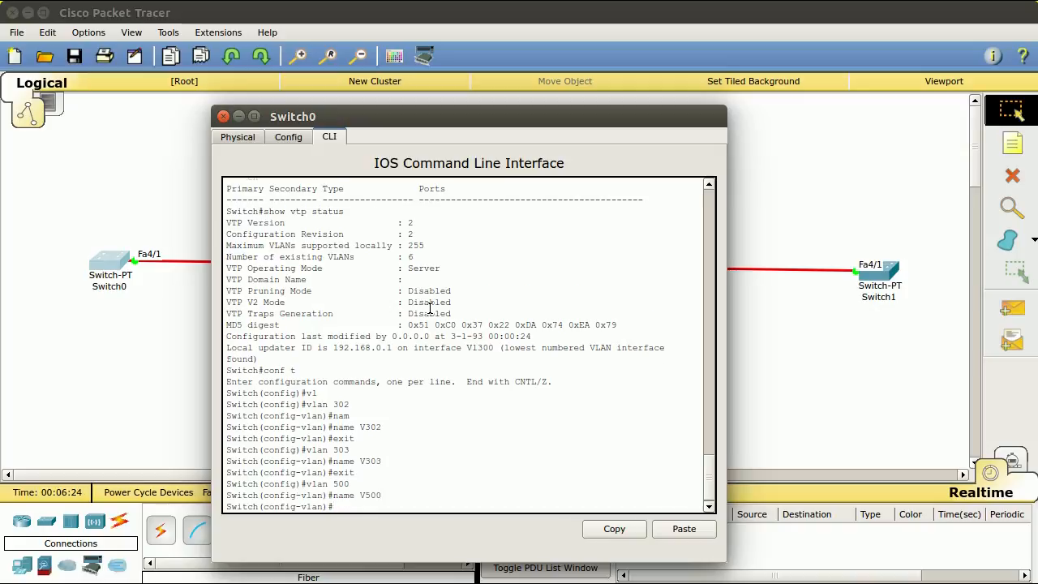
{"action": "key", "text": "ctrl+z"}
Run show vlan on Switch0 and highlight the new VLANs 302, 303 and 500.
{"action": "type", "text": "show vlan"}
{"action": "key", "text": "Tab"}
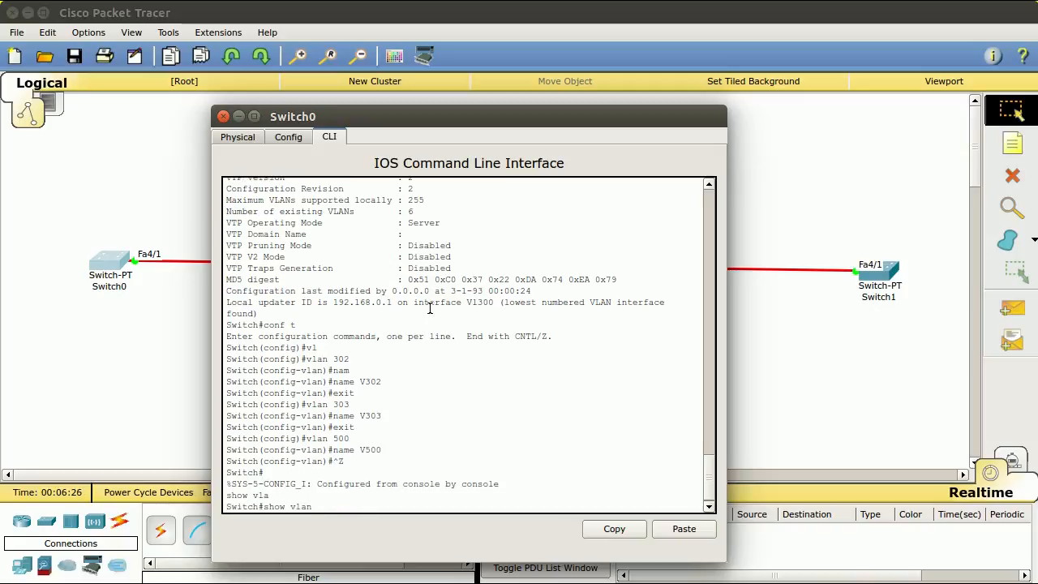
{"action": "key", "text": "Return"}
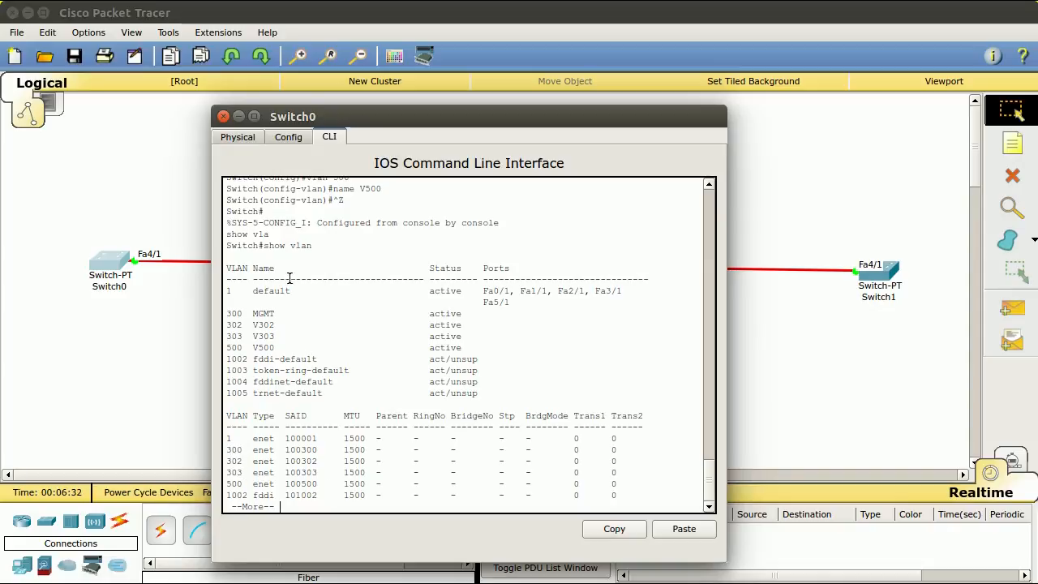
{"action": "left_click_drag", "start_coordinate": [228, 324], "coordinate": [484, 348]}
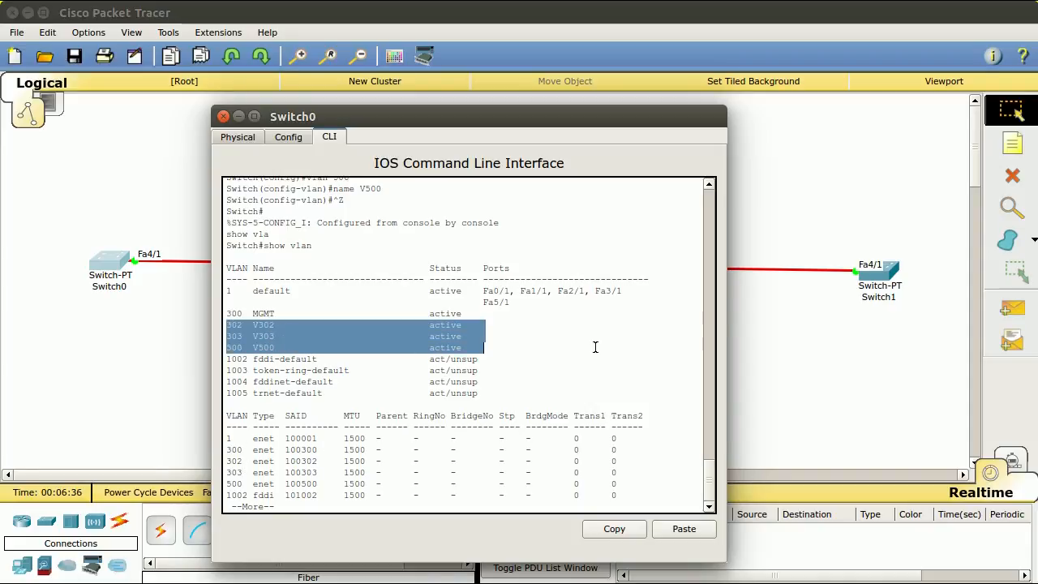
Run show vlan on Switch1 for comparison, then finish Switch0's paged VLAN output.
{"action": "left_click", "coordinate": [881, 279]}
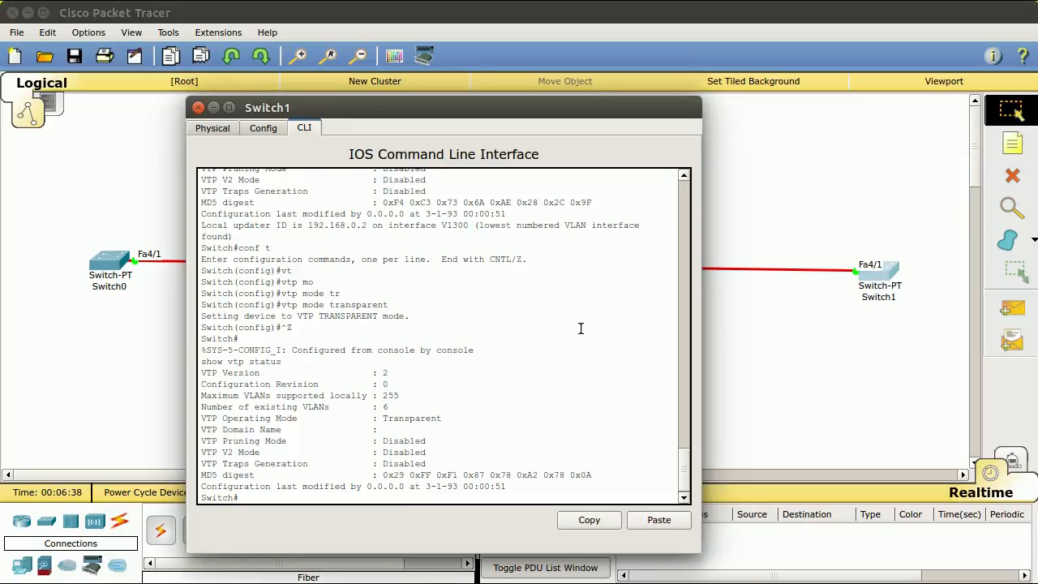
{"action": "type", "text": "show vl"}
{"action": "key", "text": "Tab"}
{"action": "key", "text": "Return"}
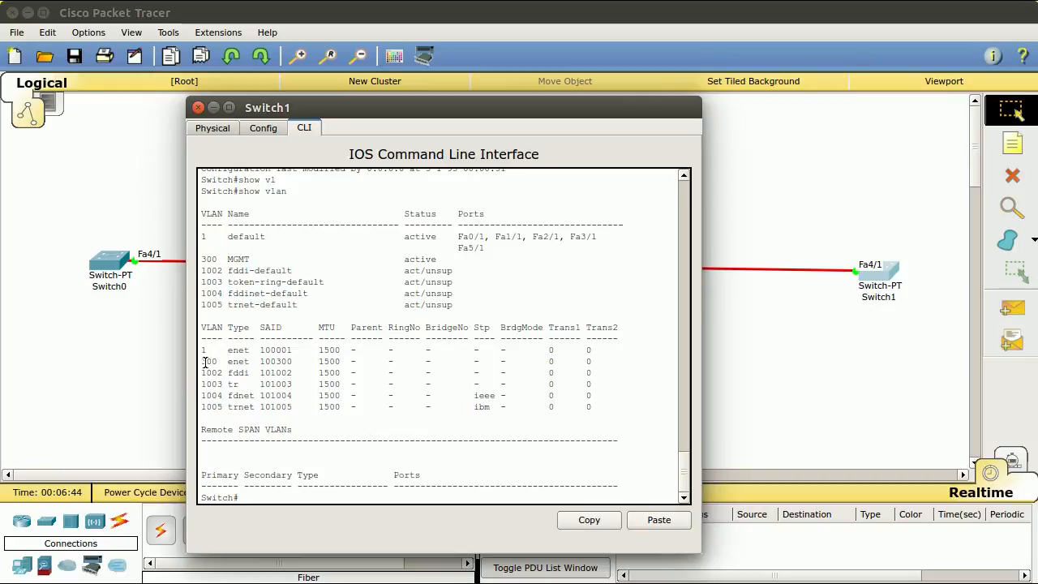
{"action": "left_click", "coordinate": [109, 261]}
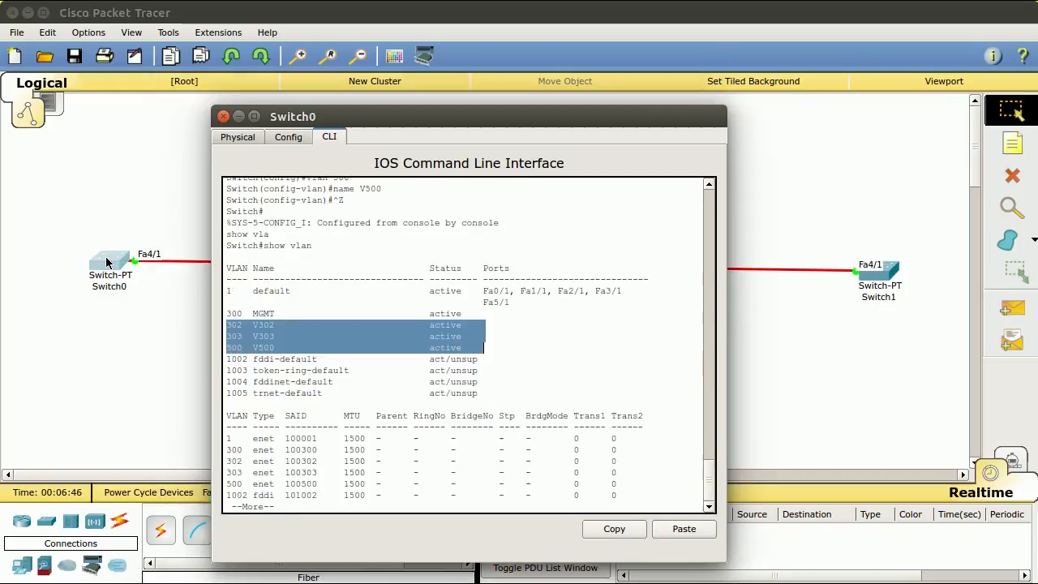
{"action": "key", "text": "Down"}
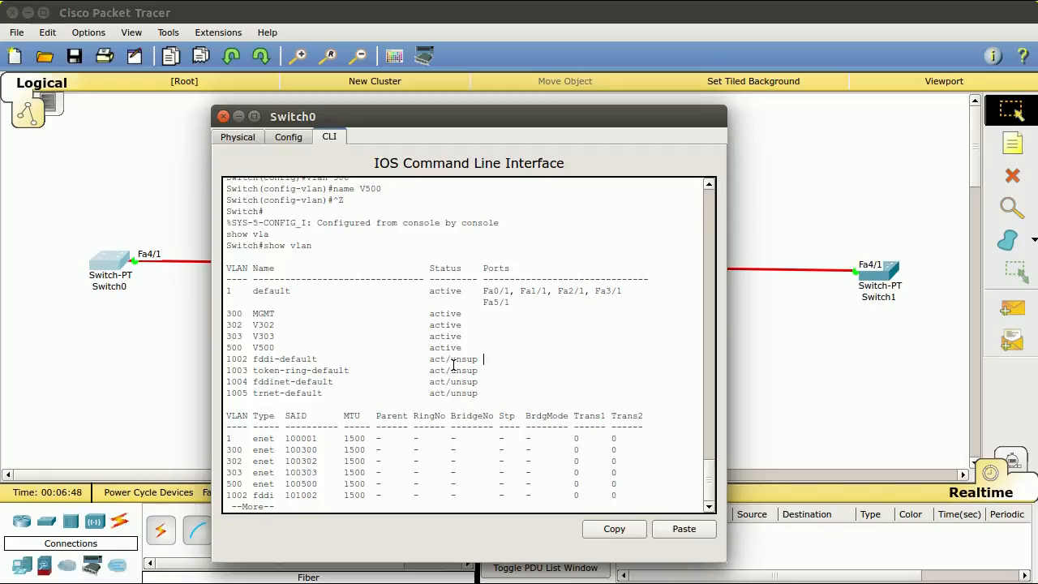
{"action": "key", "text": "ctrl+c"}
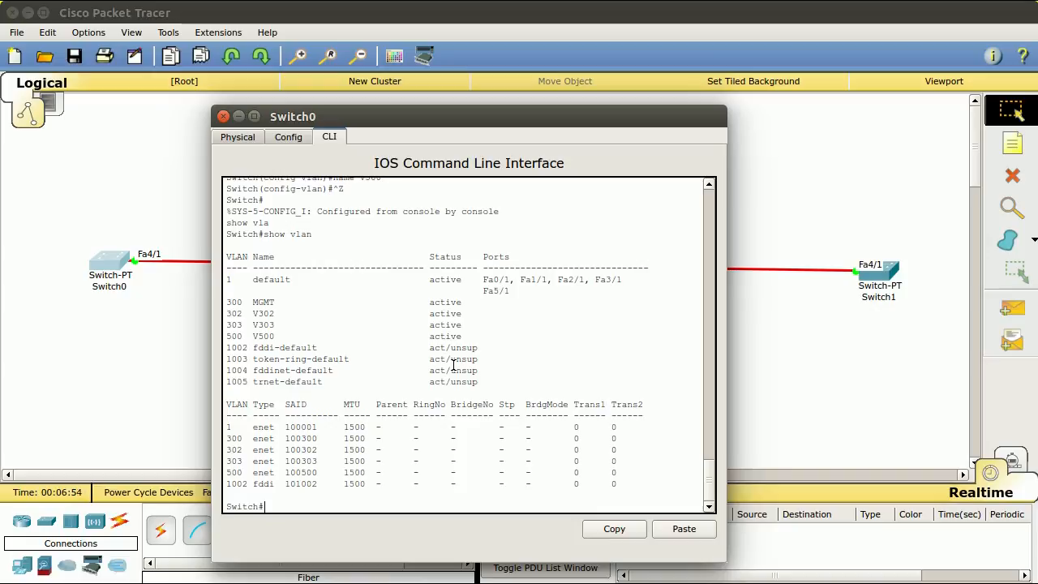
Set Switch0's VTP domain to MYLAN in configuration mode.
{"action": "type", "text": "conf t"}
{"action": "key", "text": "Return"}
{"action": "type", "text": "vt"}
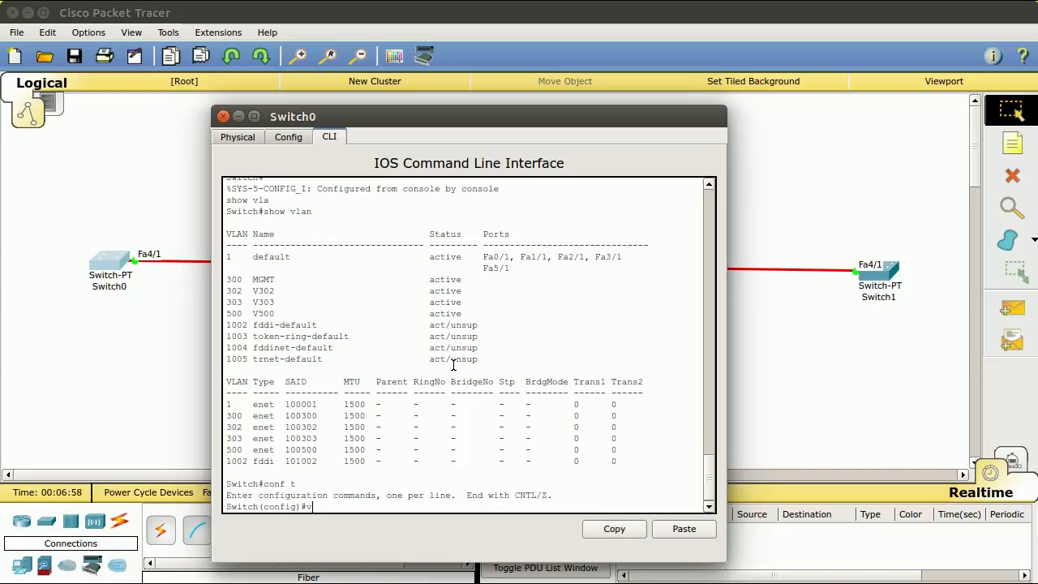
{"action": "key", "text": "Tab"}
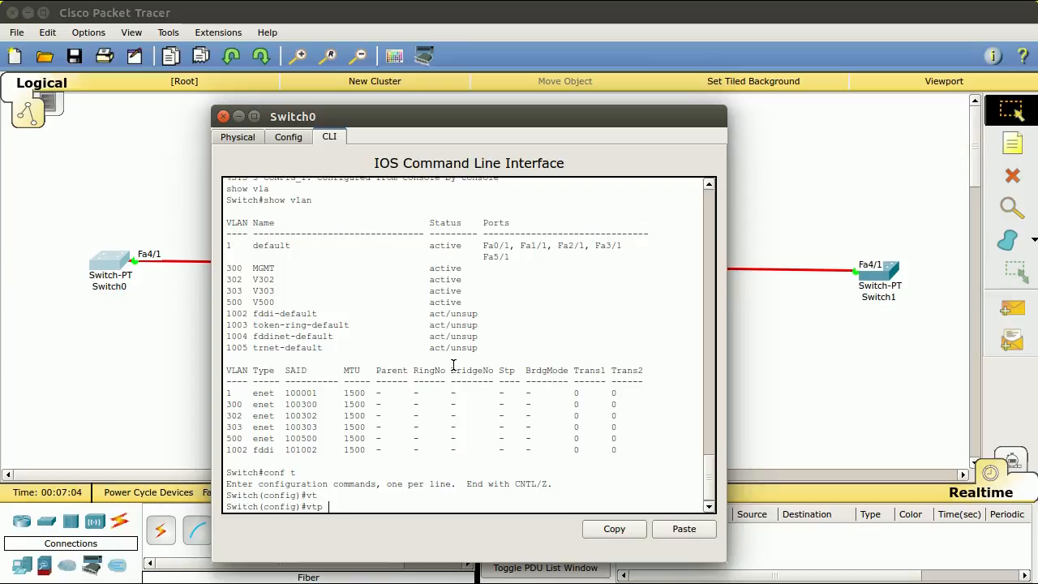
{"action": "type", "text": "dom"}
{"action": "key", "text": "Tab"}
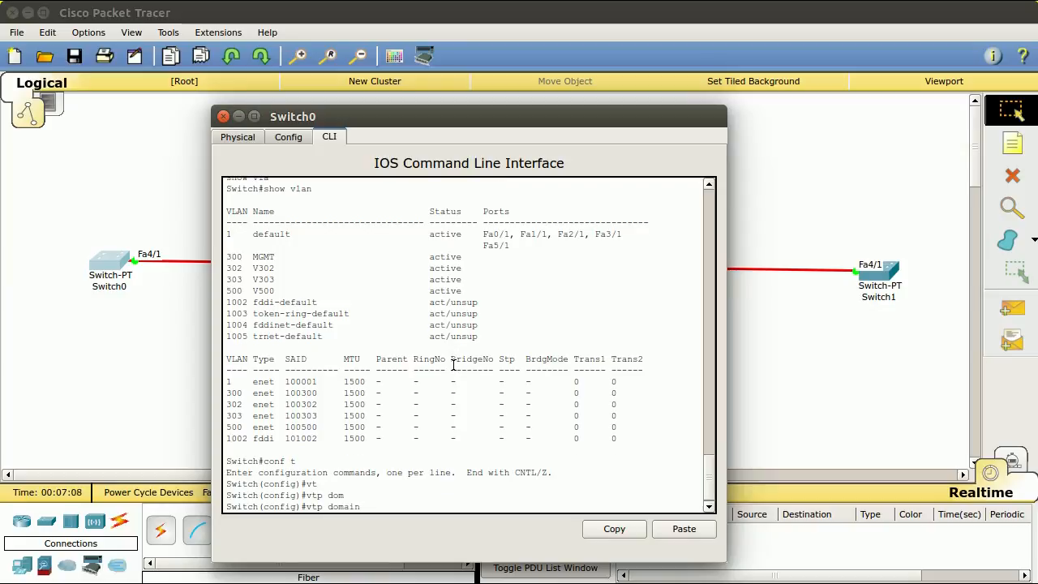
{"action": "type", "text": "MYLAN"}
{"action": "key", "text": "Return"}
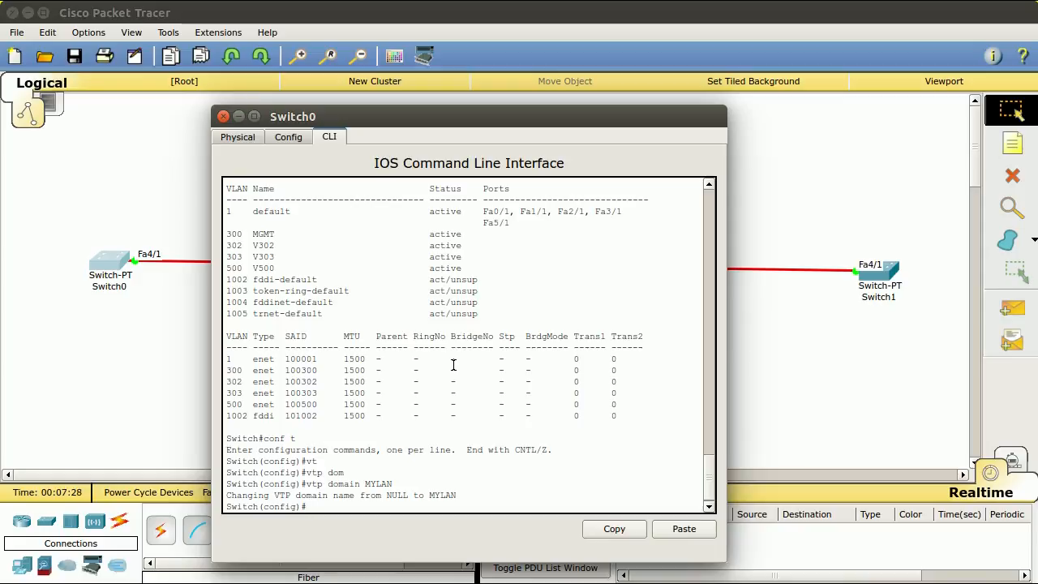
Set a VTP password on Switch0 and exit configuration mode.
{"action": "type", "text": "vtp pas"}
{"action": "key", "text": "Tab"}
{"action": "type", "text": "mypass"}
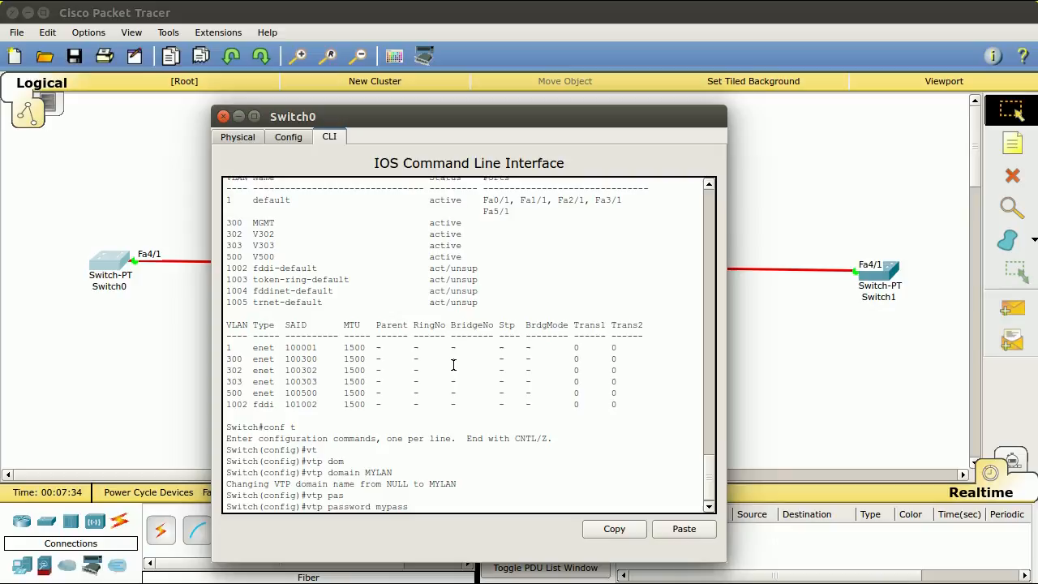
{"action": "key", "text": "Return"}
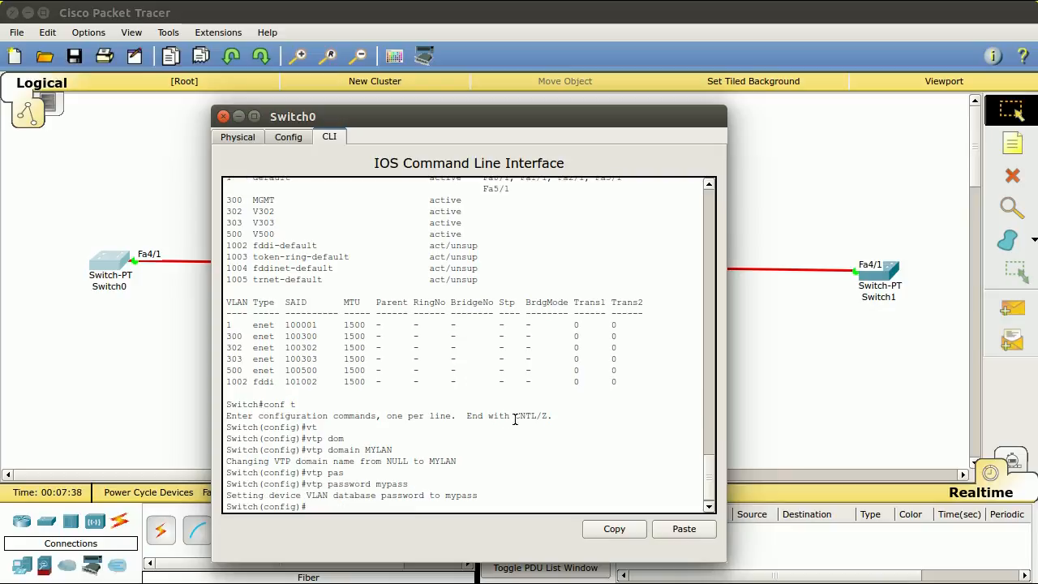
{"action": "key", "text": "ctrl+z"}
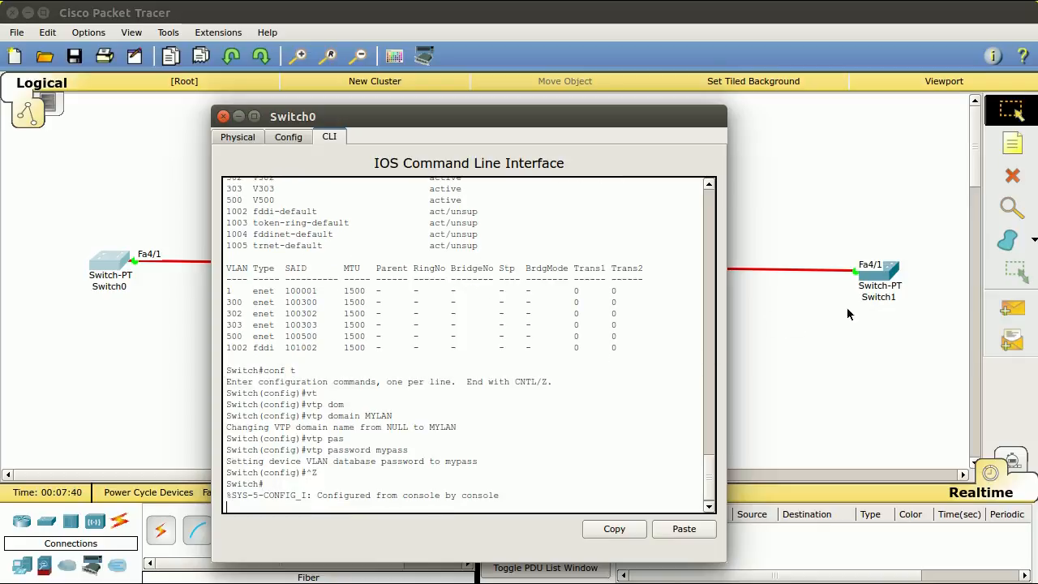
In Switch1's configuration mode, check its current VLANs and VTP status with do show.
{"action": "left_click", "coordinate": [875, 274]}
{"action": "type", "text": "conf t"}
{"action": "key", "text": "Return"}
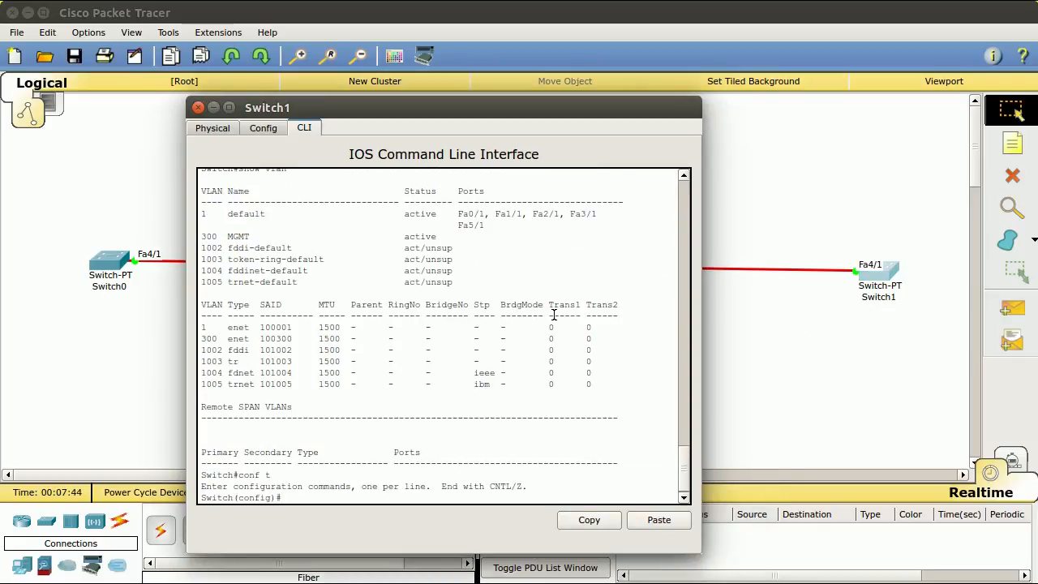
{"action": "type", "text": "do show vl"}
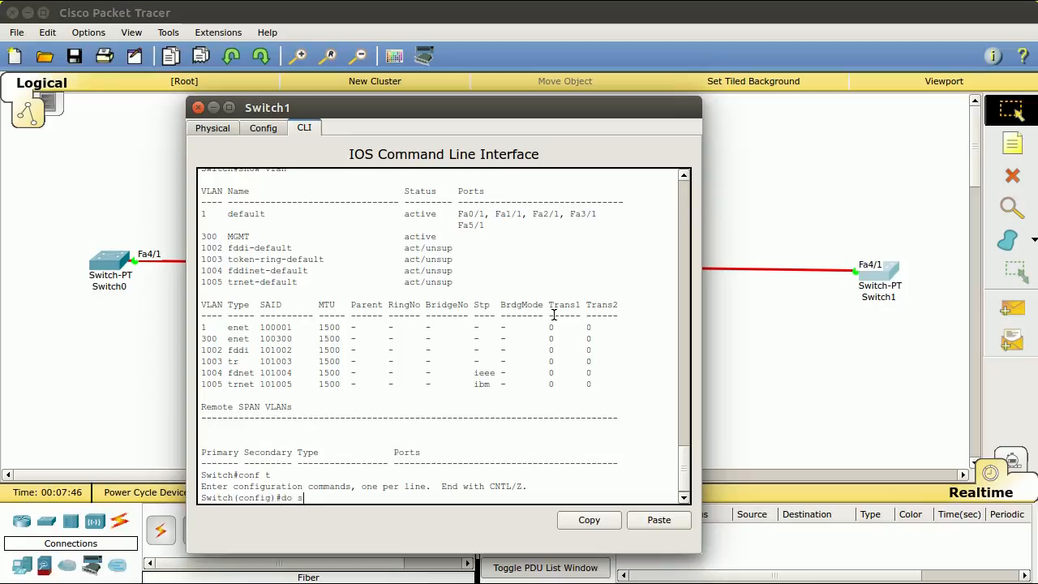
{"action": "key", "text": "Tab"}
{"action": "key", "text": "Return"}
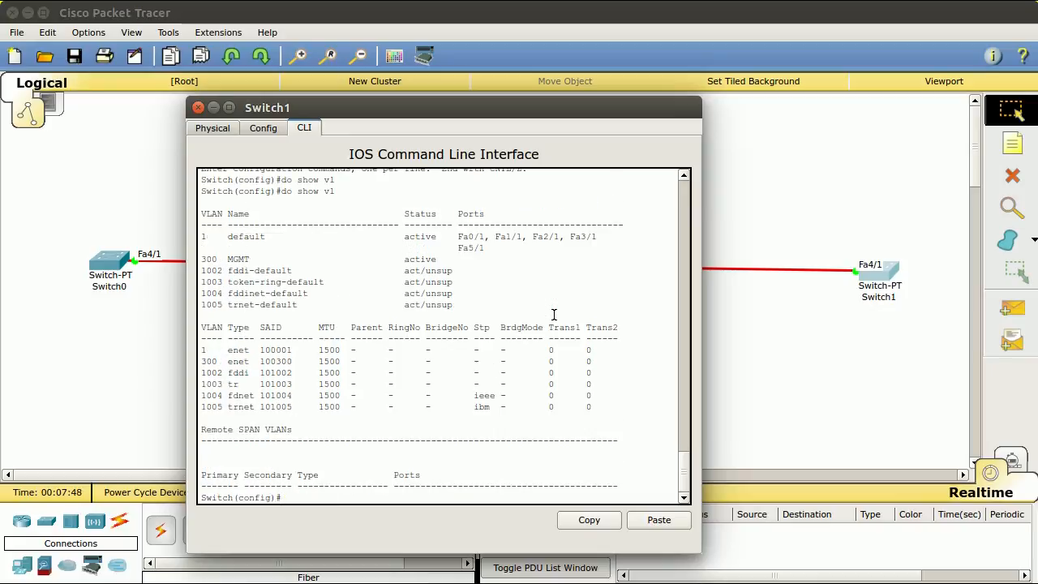
{"action": "type", "text": "do show vtp status"}
{"action": "key", "text": "Return"}
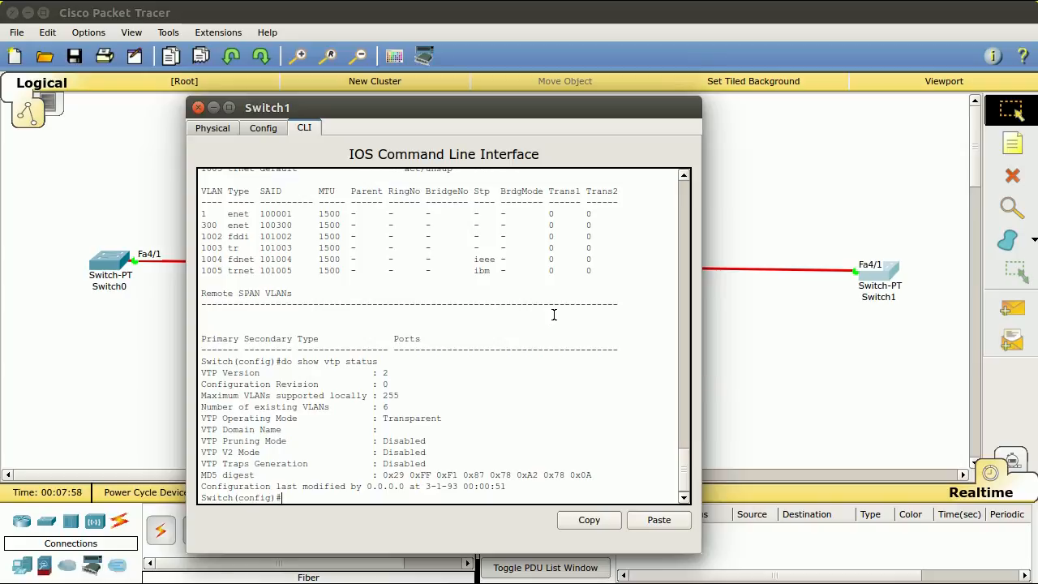
Set Switch1's VTP domain to MYLAN and enter the same VTP password as Switch0.
{"action": "type", "text": "vtp dom"}
{"action": "key", "text": "Tab"}
{"action": "type", "text": "MYLAN"}
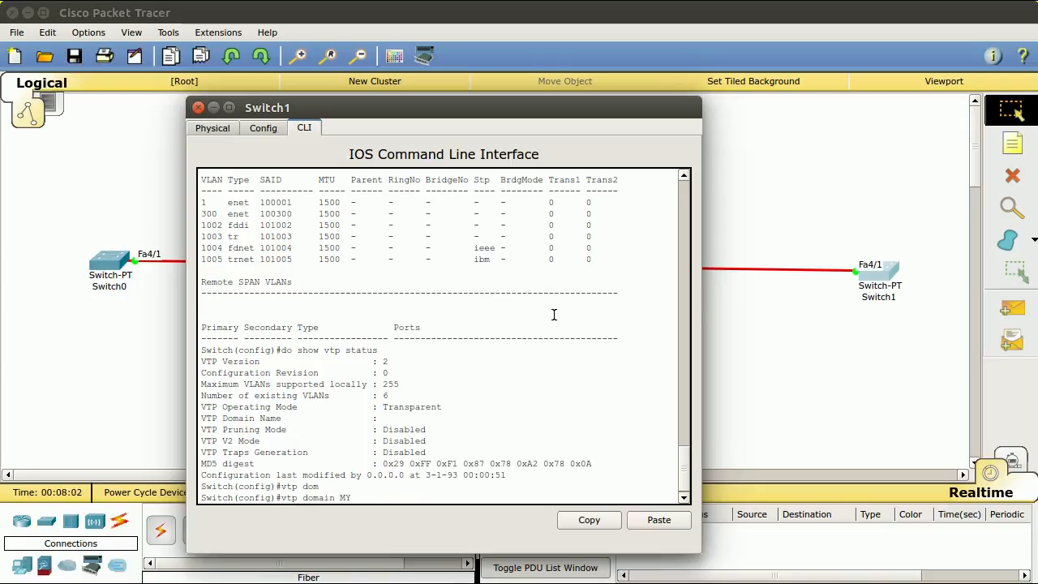
{"action": "key", "text": "Return"}
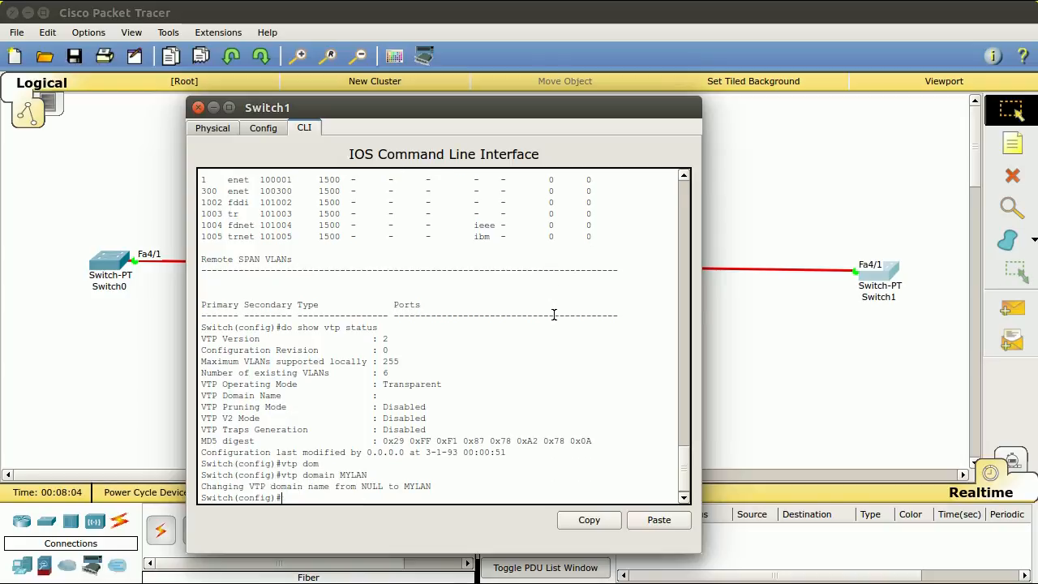
{"action": "type", "text": "vtp pass"}
{"action": "key", "text": "Tab"}
{"action": "type", "text": "mypass"}
{"action": "key", "text": "Return"}
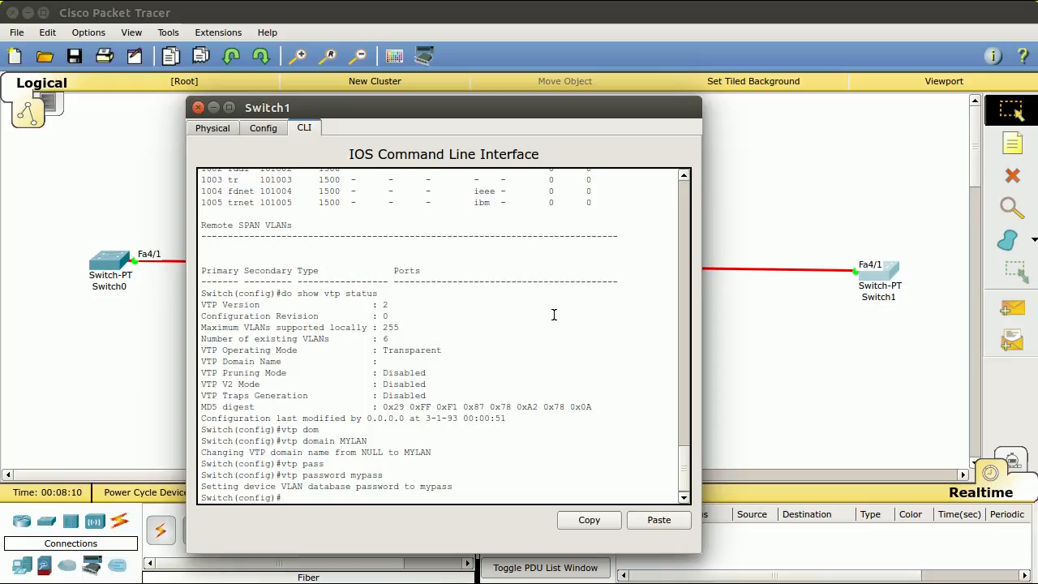
Recheck Switch1's VLAN list, still only defaults plus VLAN 300 MGMT.
{"action": "type", "text": "do show vl"}
{"action": "key", "text": "Tab"}
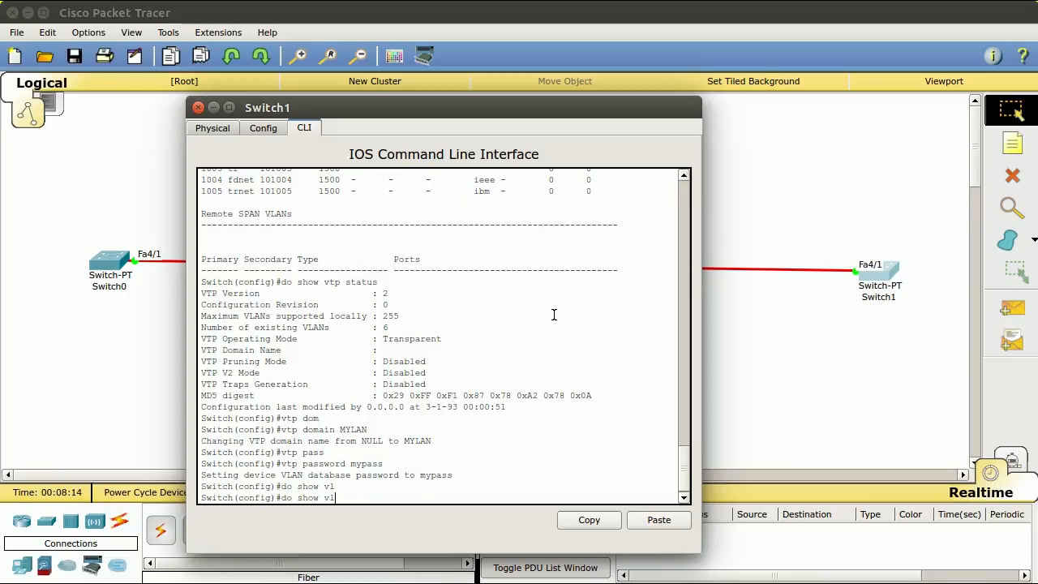
{"action": "key", "text": "Return"}
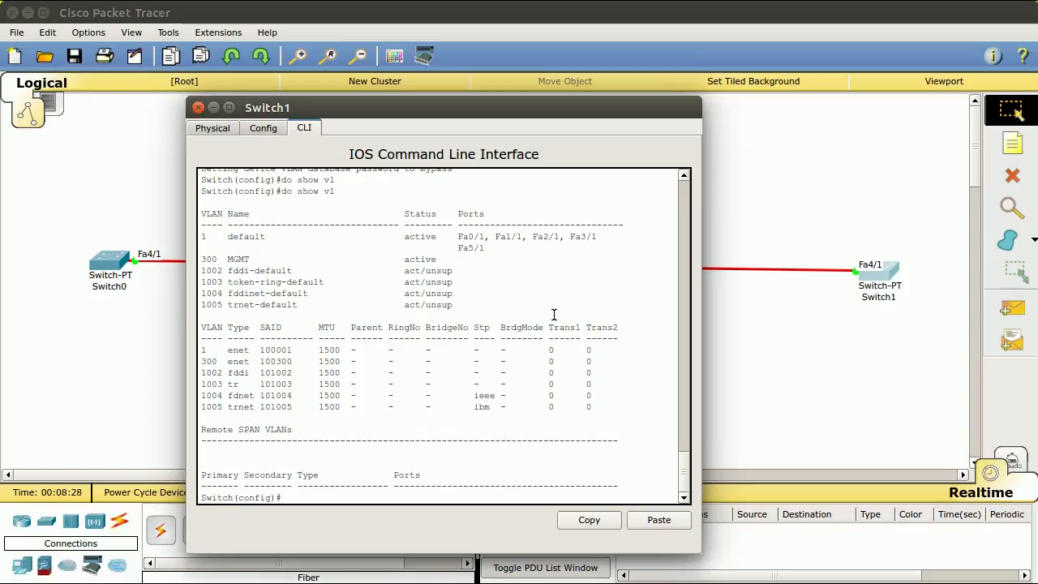
Set Switch1's VTP mode to client and exit configuration mode.
{"action": "type", "text": "vtp mo"}
{"action": "key", "text": "Tab"}
{"action": "type", "text": "cli"}
{"action": "key", "text": "Tab"}
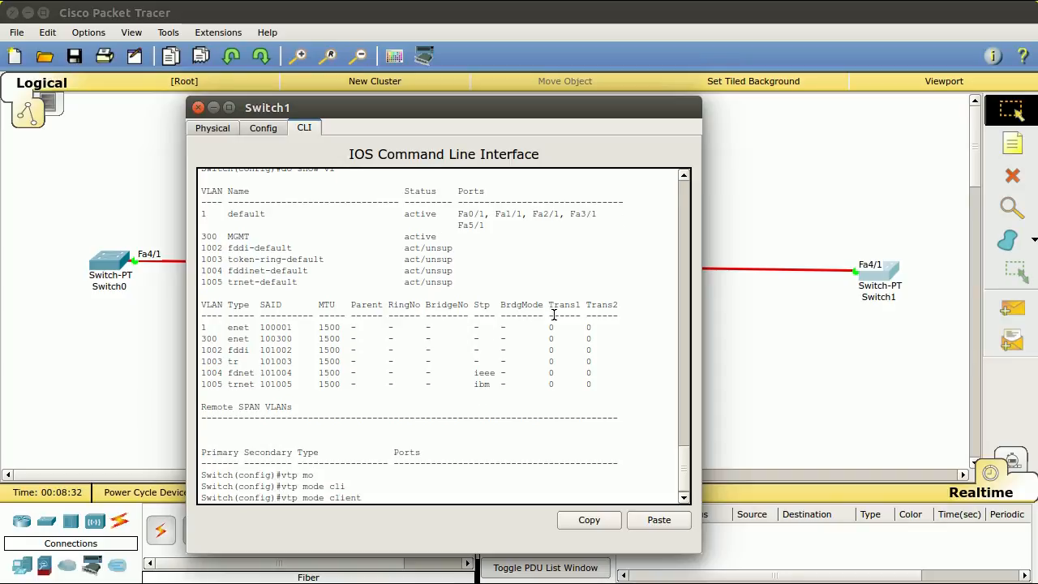
{"action": "key", "text": "Return"}
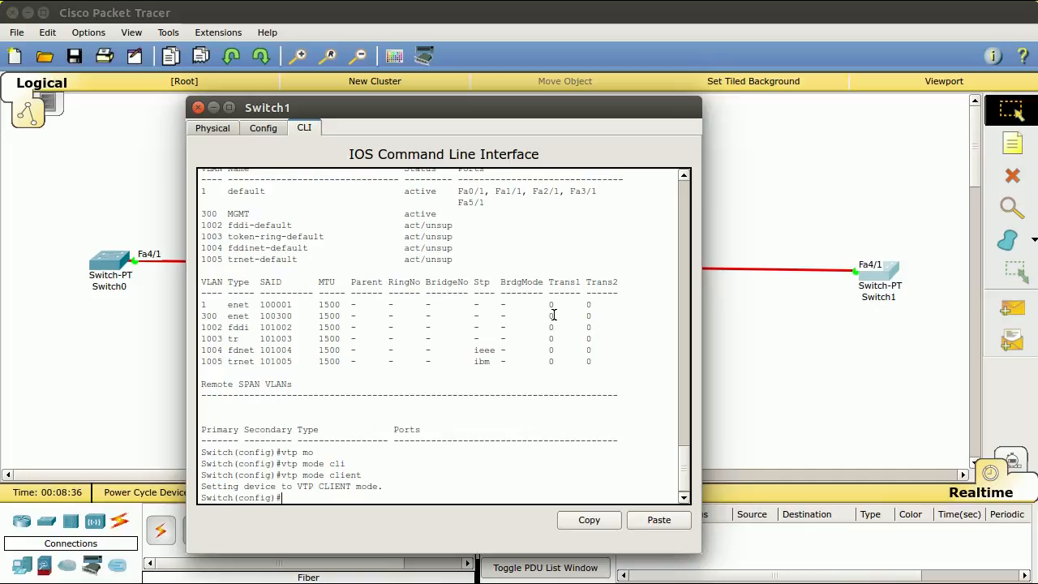
{"action": "key", "text": "ctrl+z"}
Run show vlan on Switch1 and highlight the learned VLANs 302, 303 and 500.
{"action": "key", "text": "Return"}
{"action": "key", "text": "Return"}
{"action": "type", "text": "show vl"}
{"action": "key", "text": "Tab"}
{"action": "key", "text": "Return"}
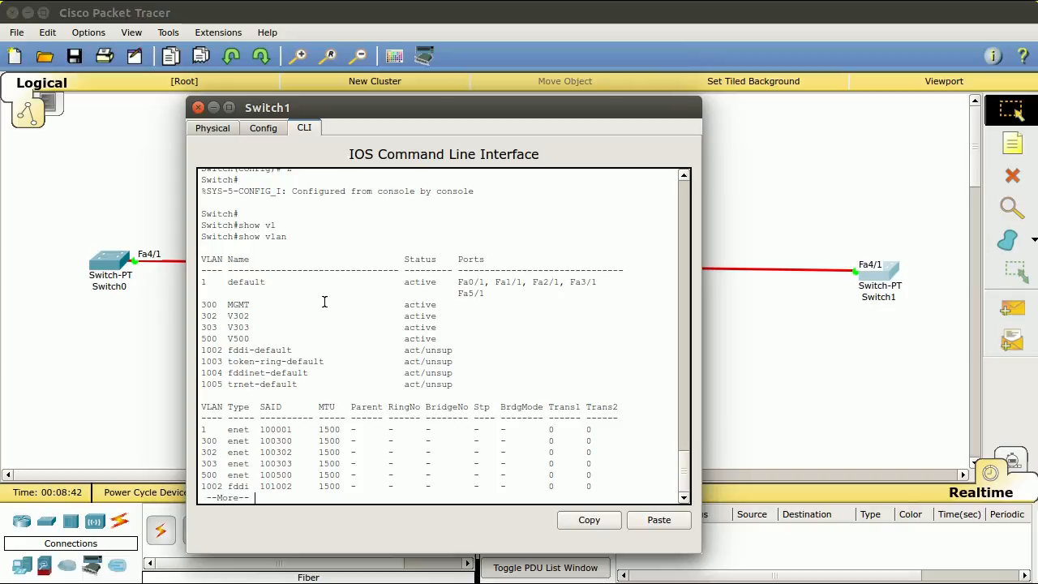
{"action": "left_click_drag", "start_coordinate": [201, 320], "coordinate": [410, 344]}
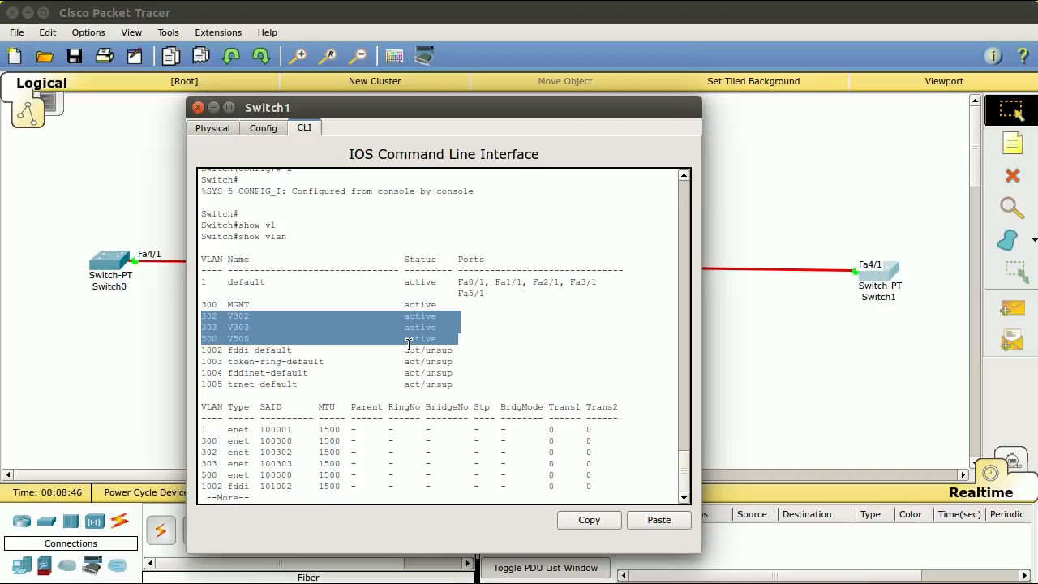